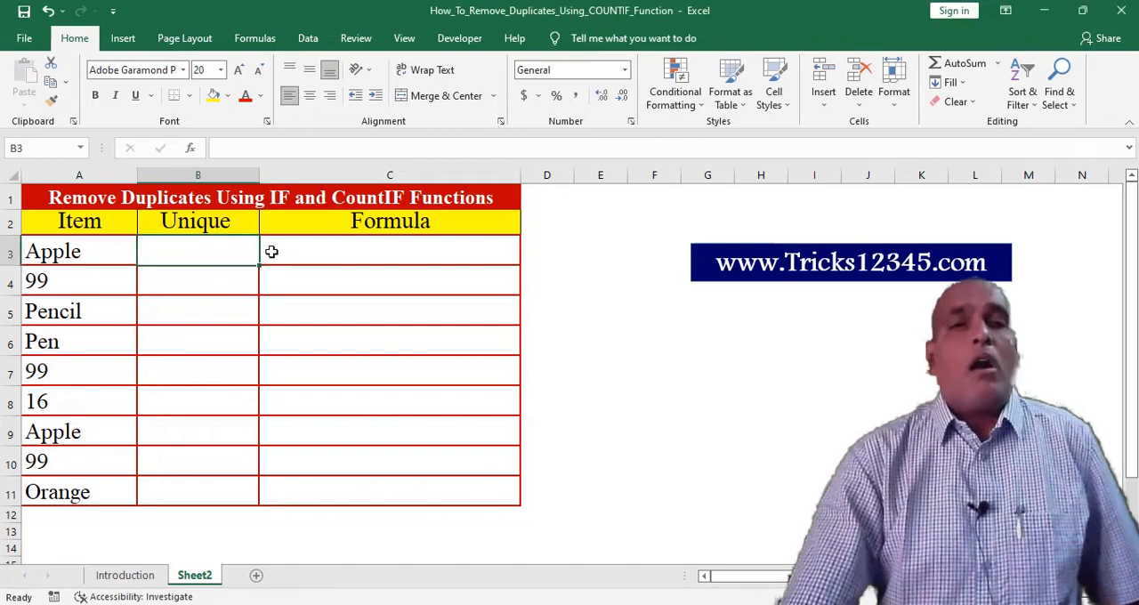
click(267, 249)
click(203, 253)
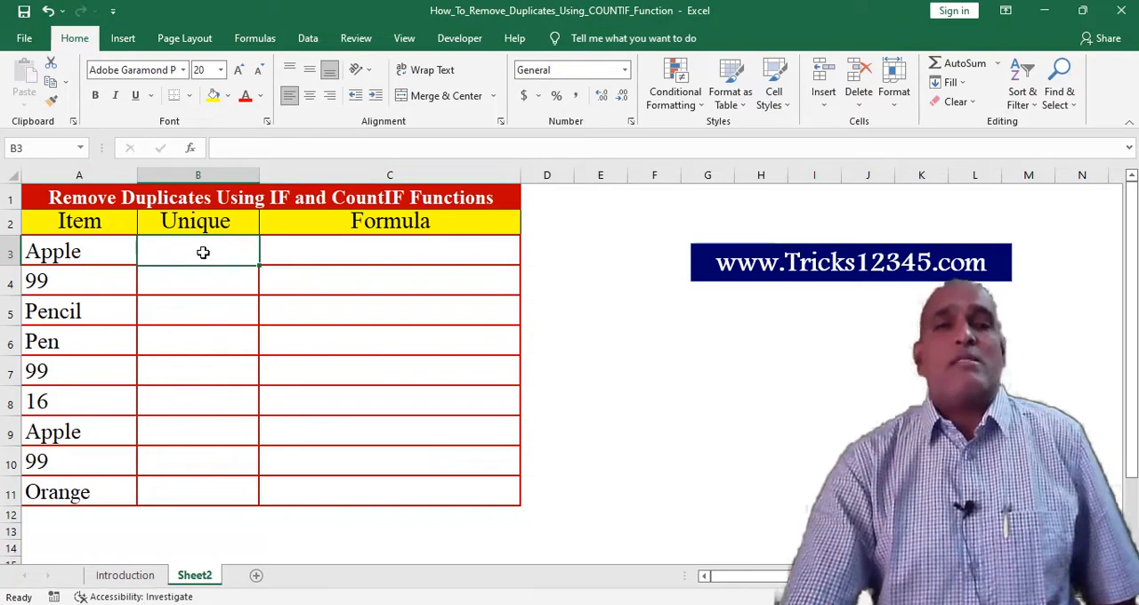
click(67, 176)
click(77, 261)
click(127, 310)
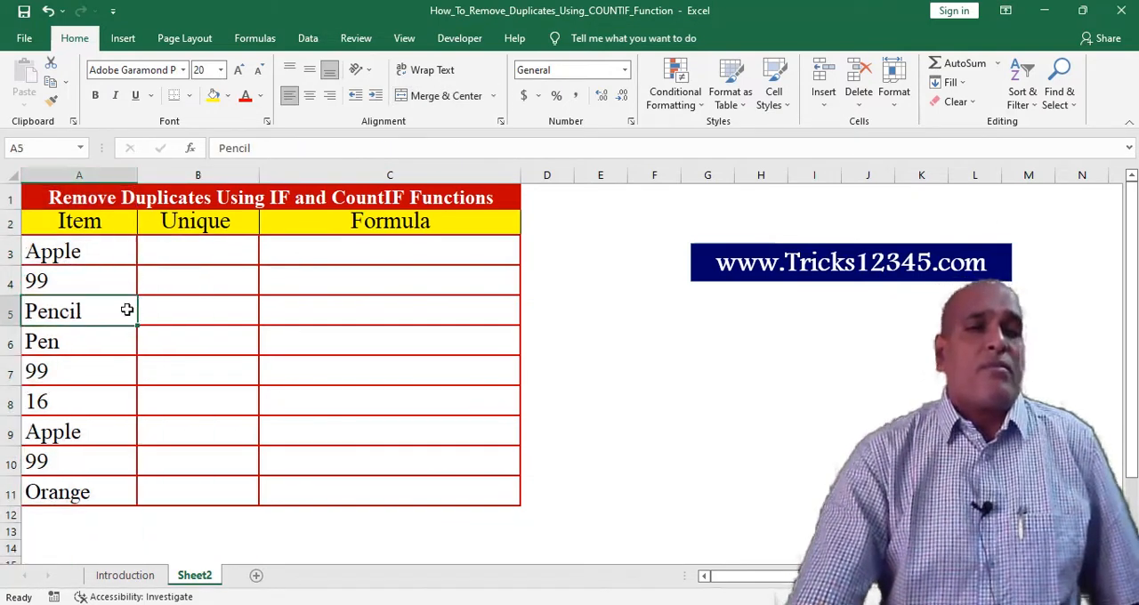
Start a COUNTIF formula in cell B3 with A3:A3 as its range
click(212, 257)
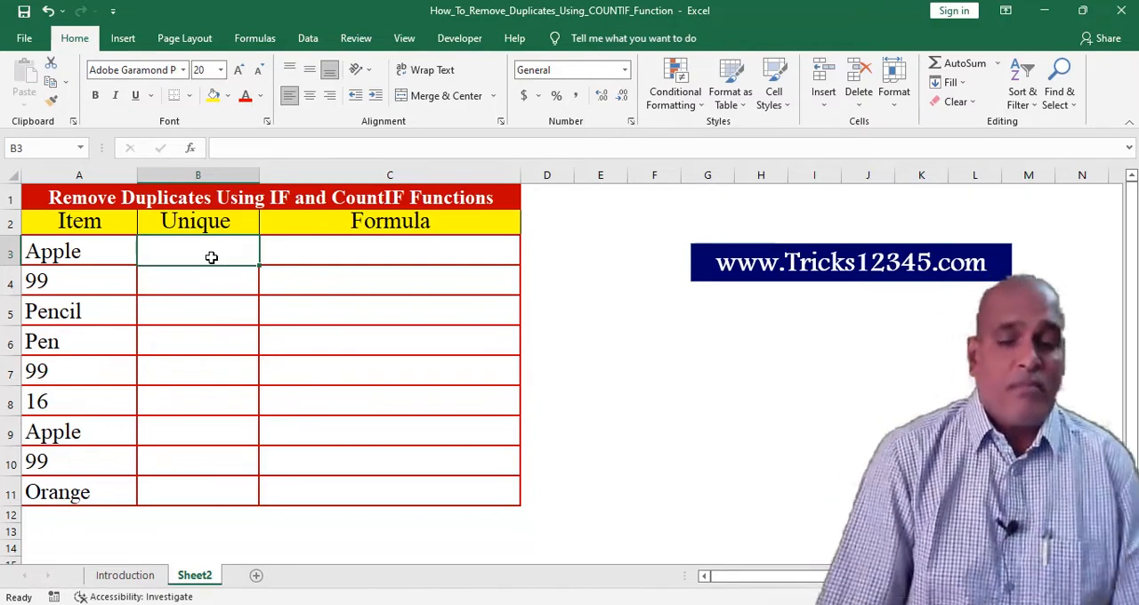
text(=)
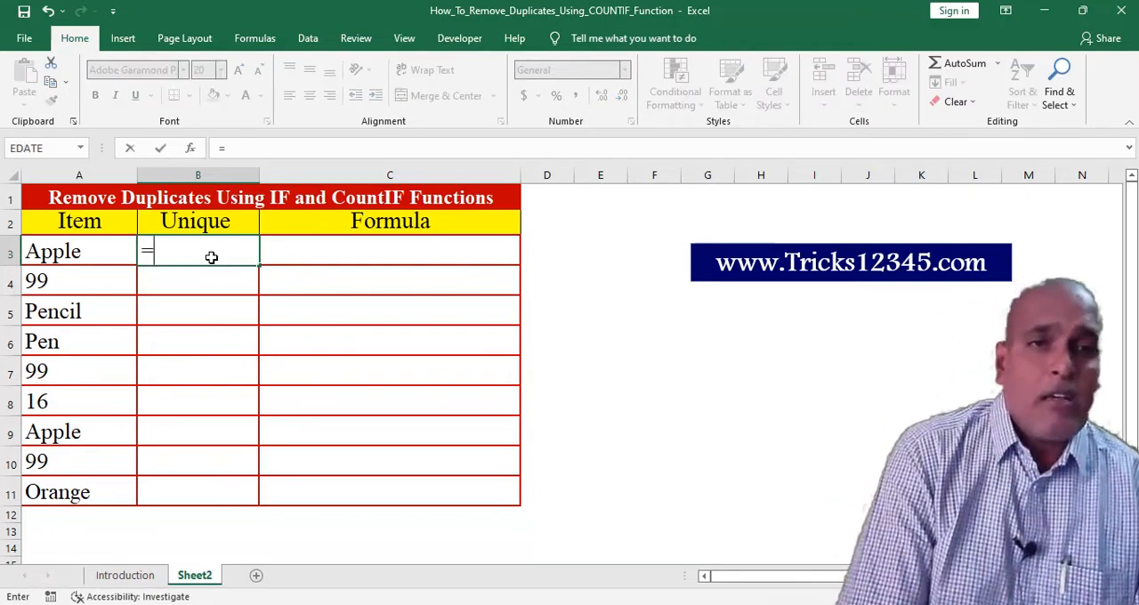
text(cou)
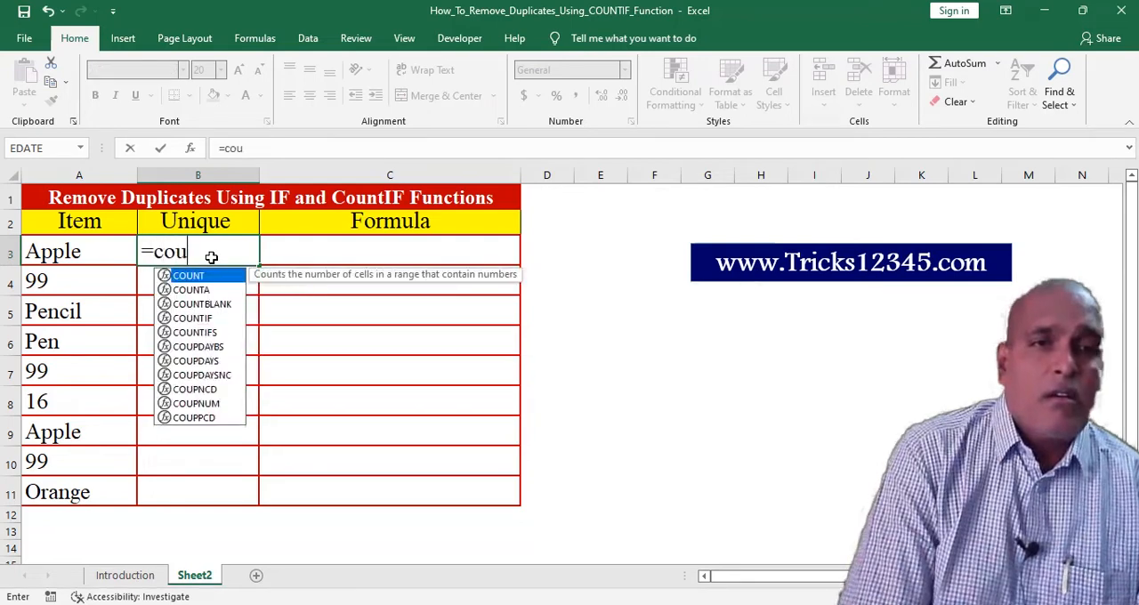
text(ntif()
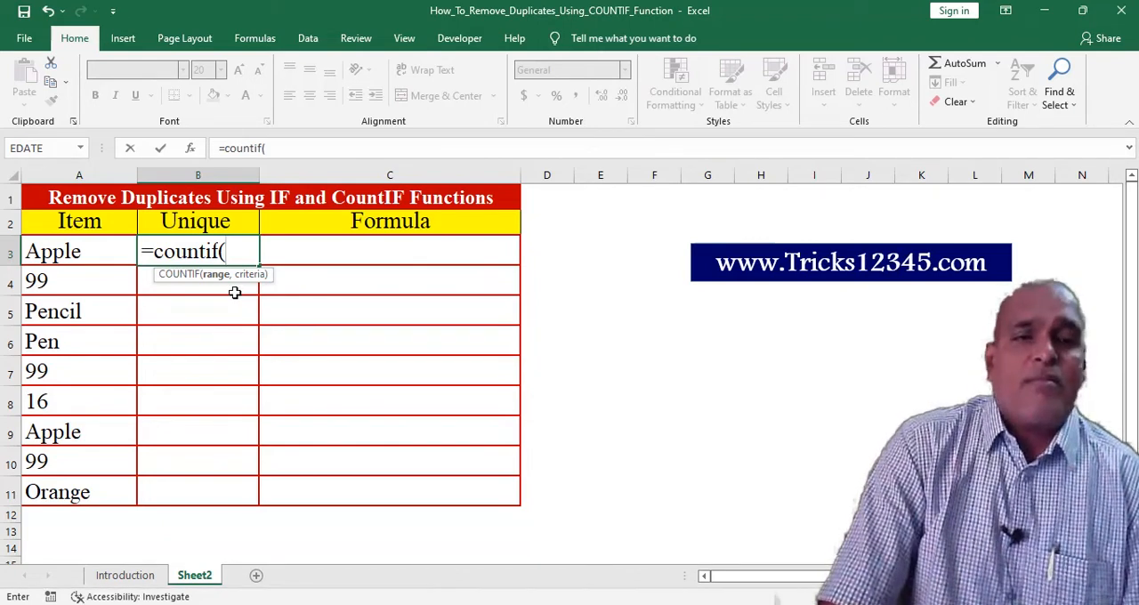
click(76, 256)
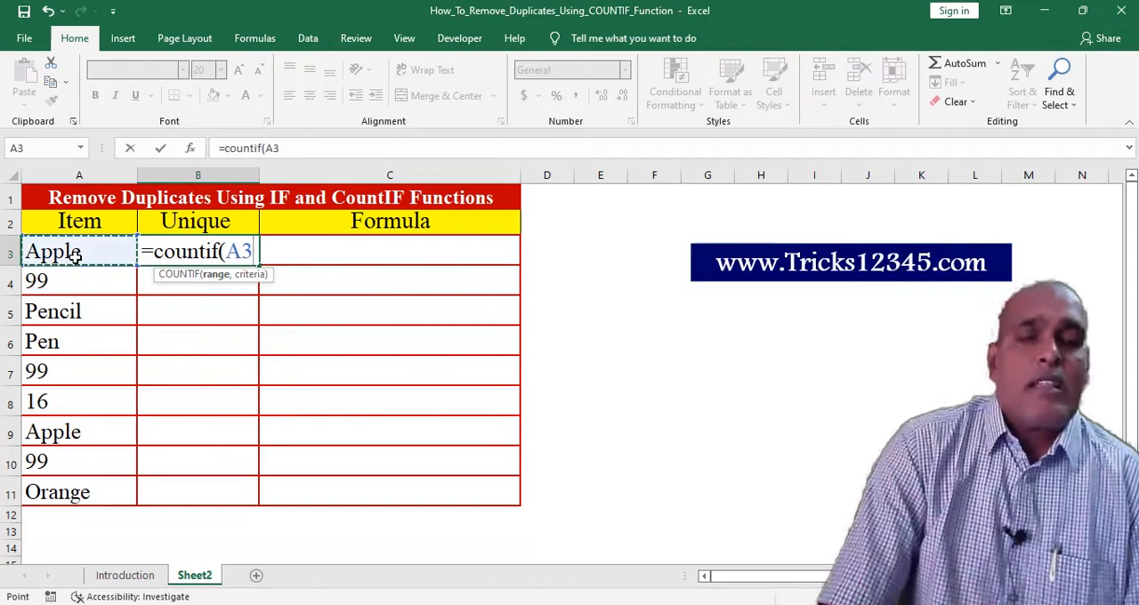
key(F8)
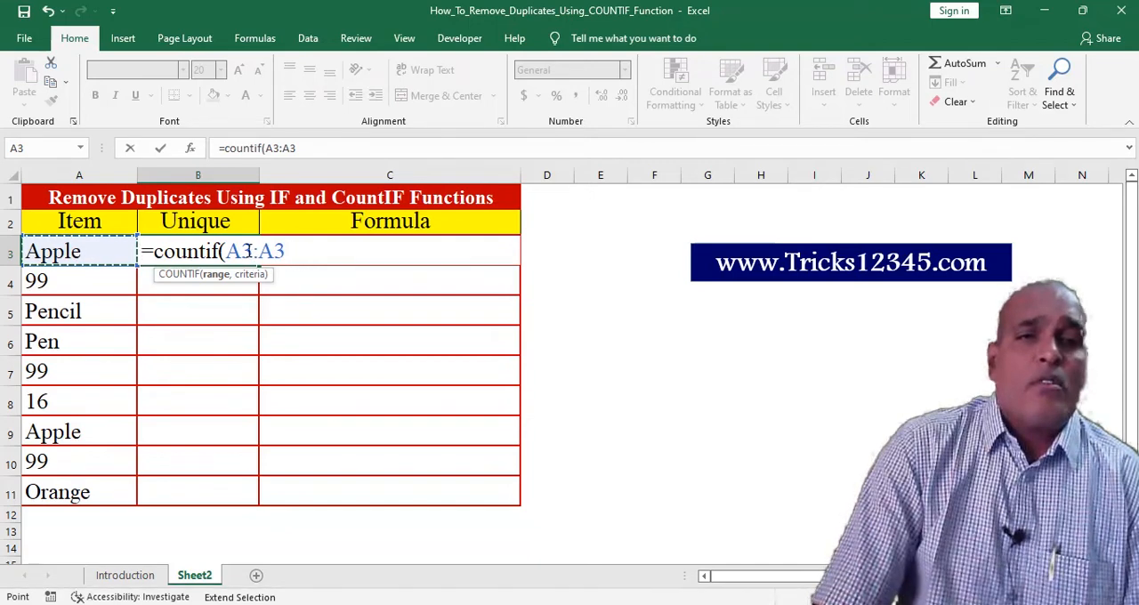
Make the first reference of the COUNTIF range absolute so the range reads $A$3:A3
click(228, 252)
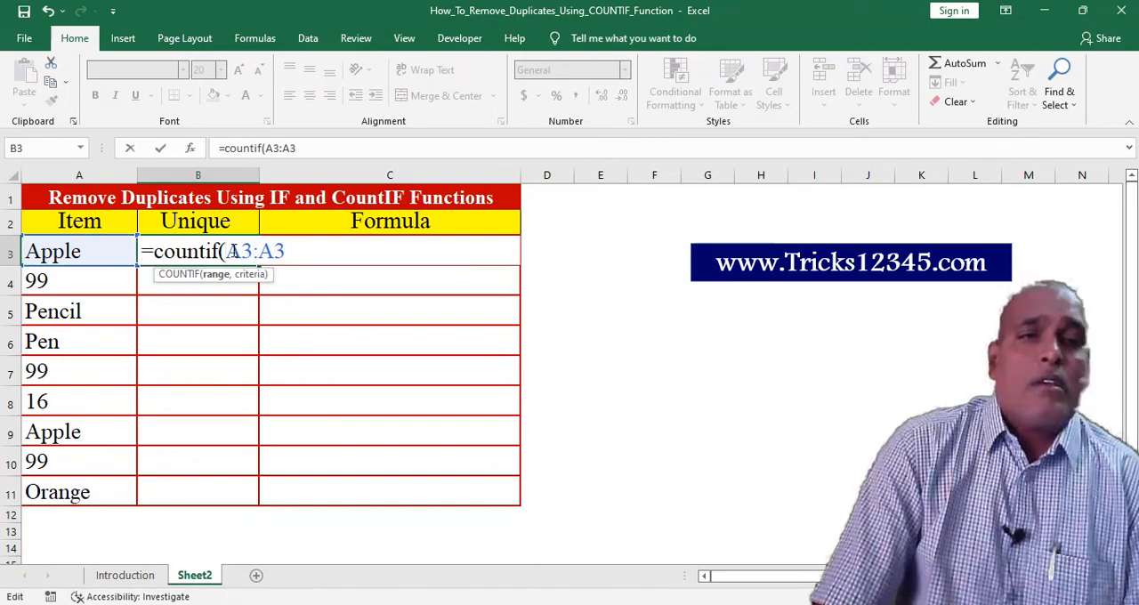
drag(228, 252, 255, 252)
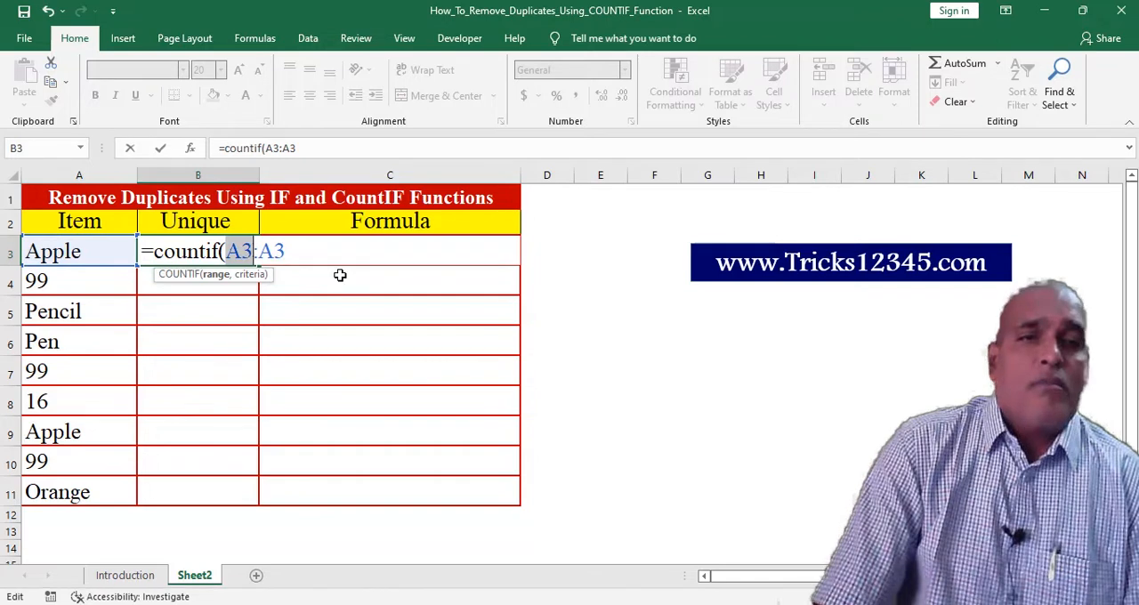
key(F4)
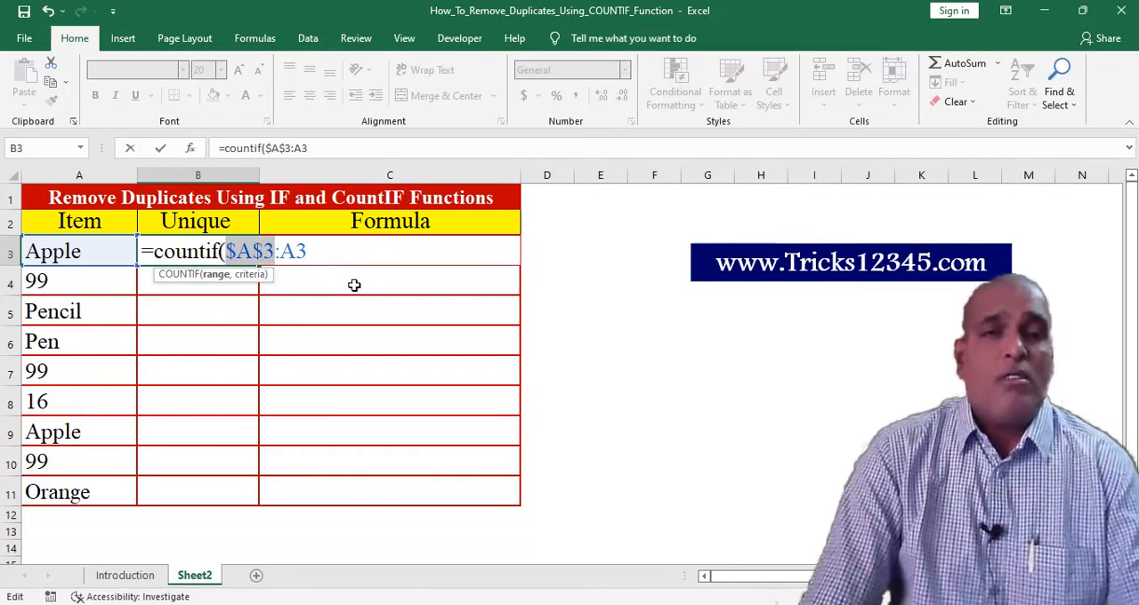
click(321, 254)
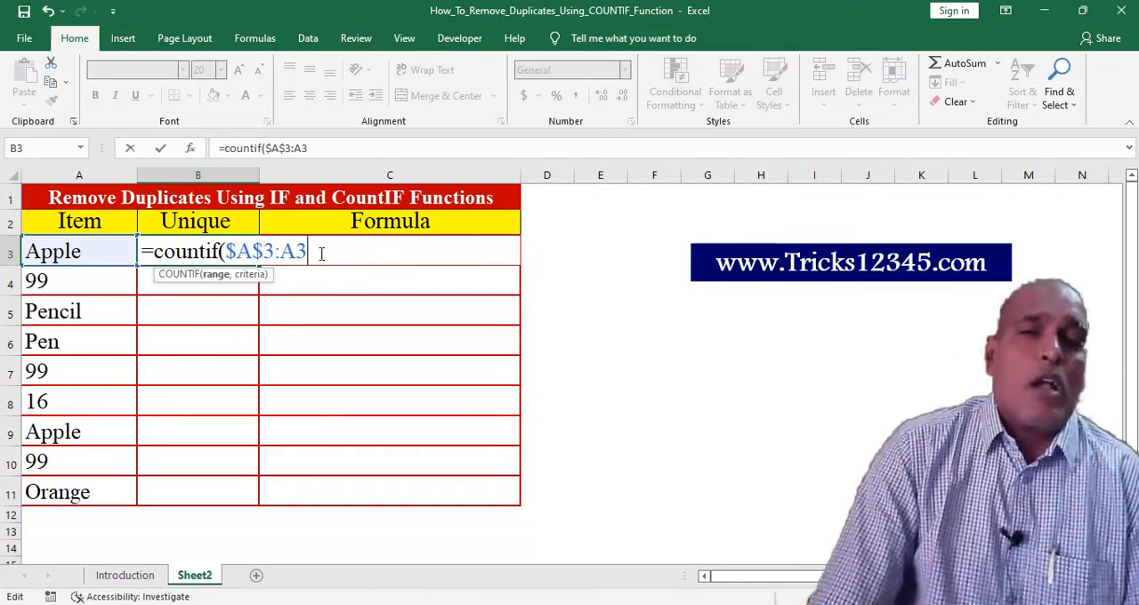
Add A3 as the COUNTIF criterion, close the formula and enter it in B3
text(,)
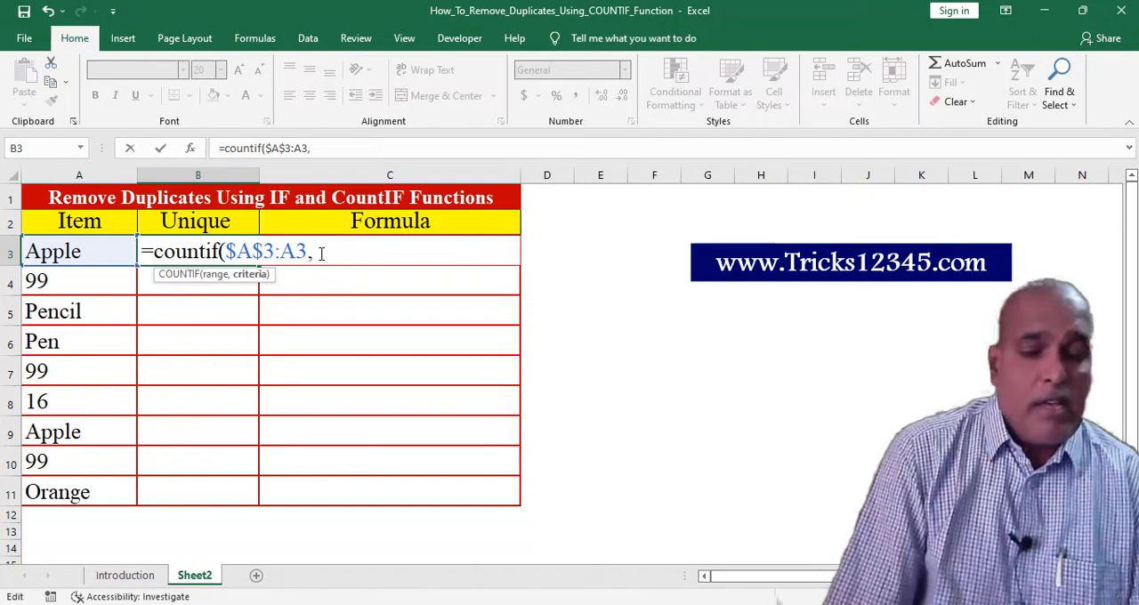
text(A3)
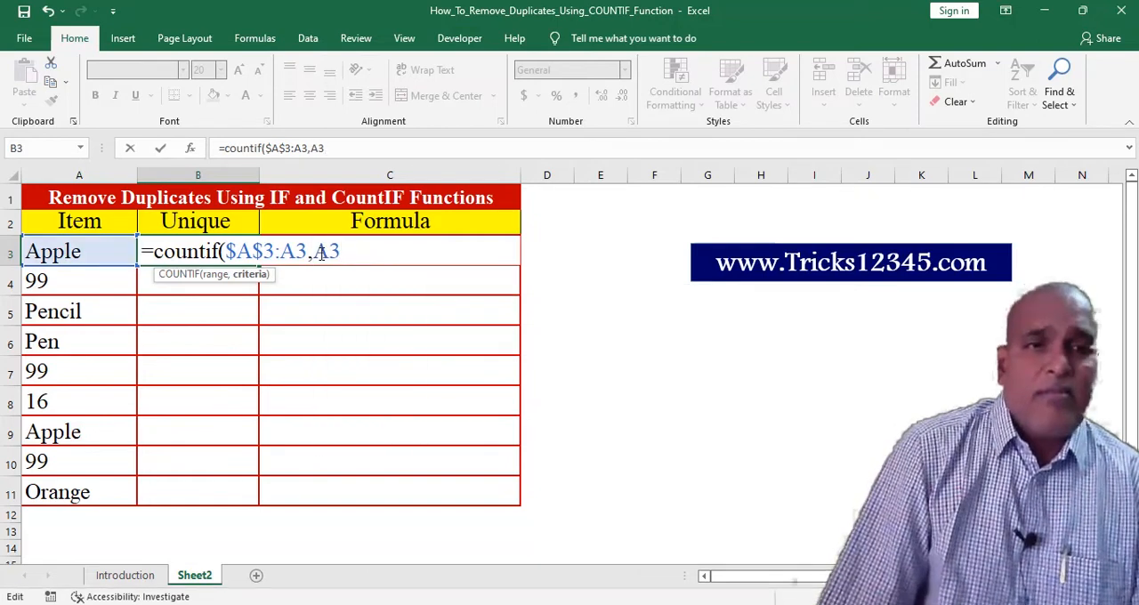
text())
key(ctrl+Return)
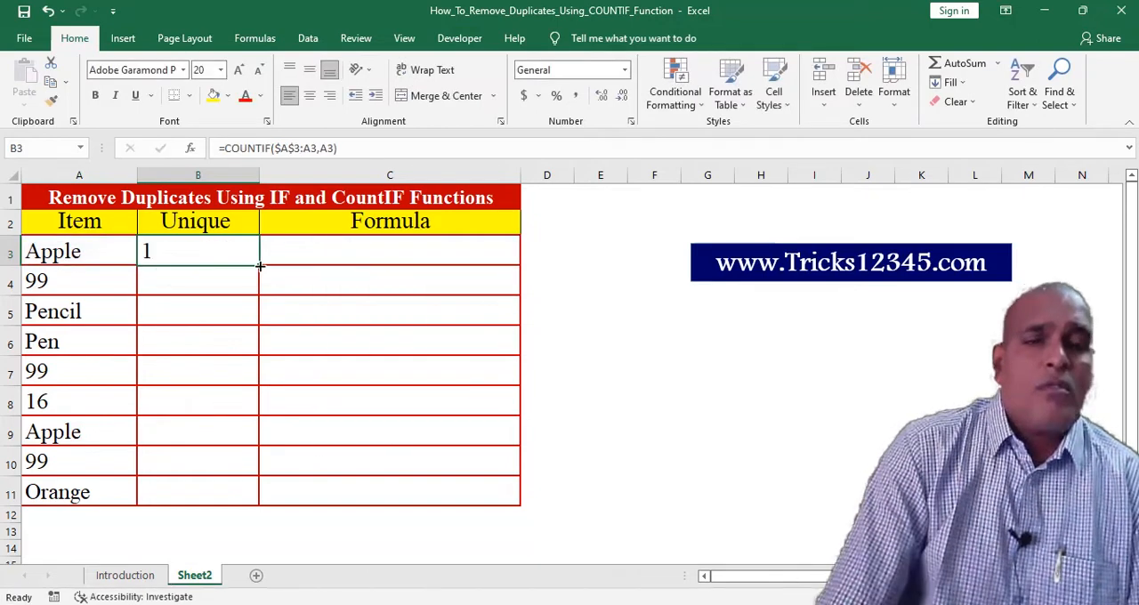
Fill the COUNTIF formula from B3 down to B11 and center the cells horizontally
double_click(259, 265)
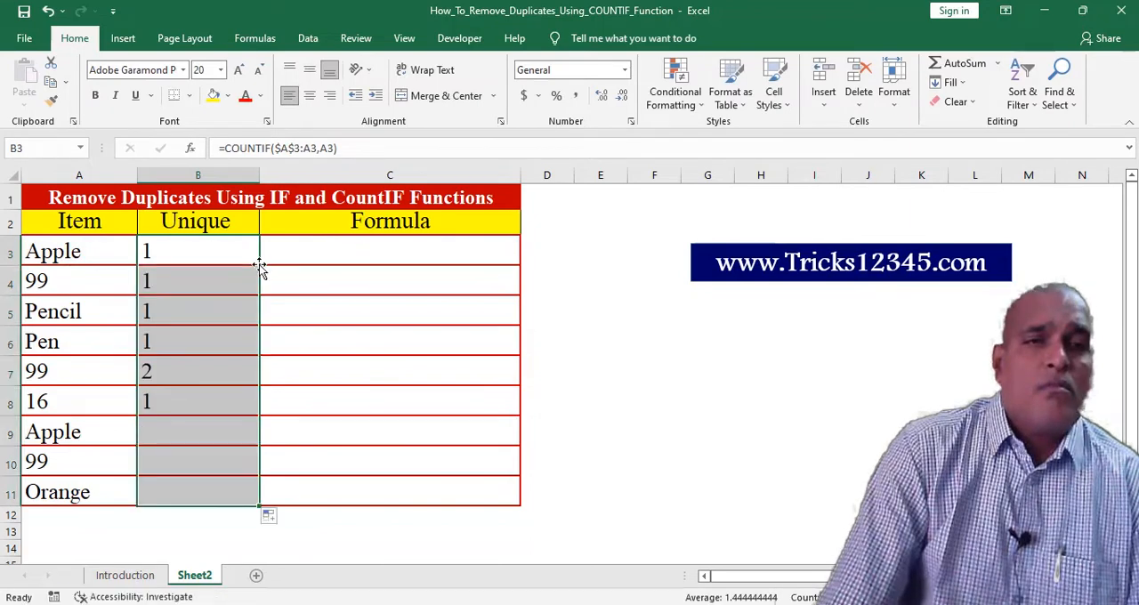
drag(186, 272, 186, 496)
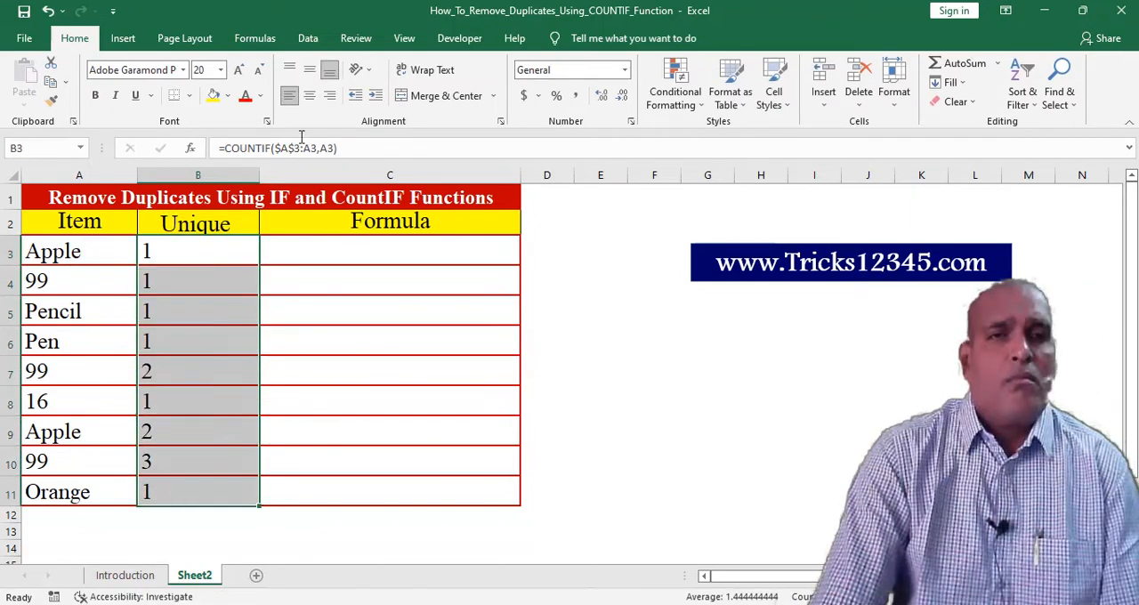
click(308, 95)
click(217, 272)
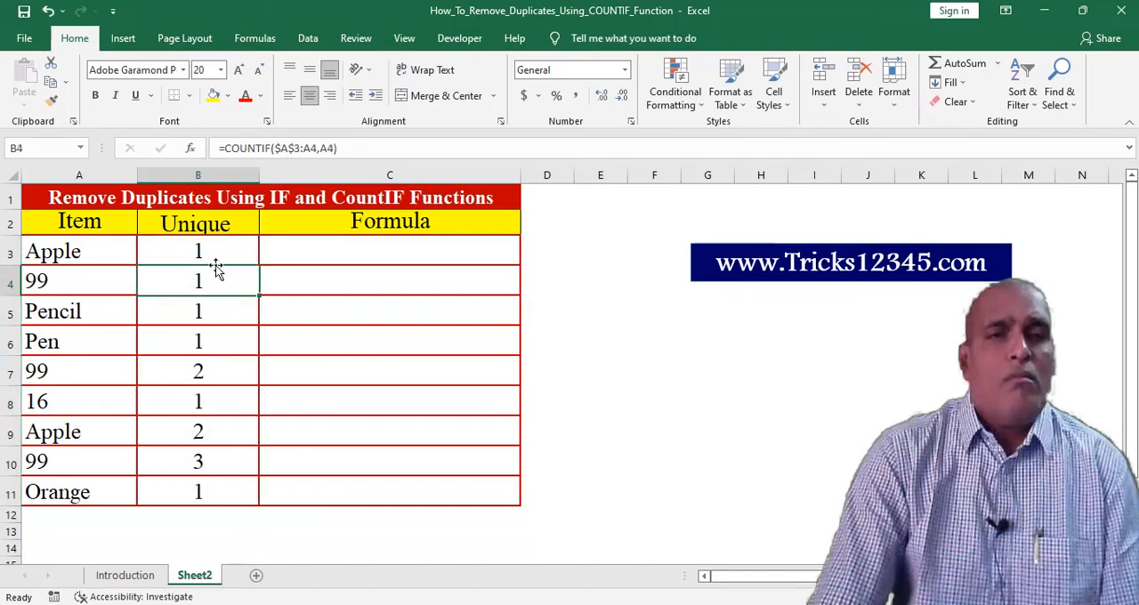
Highlight cell B8 in the Unique column with a yellow fill
click(219, 254)
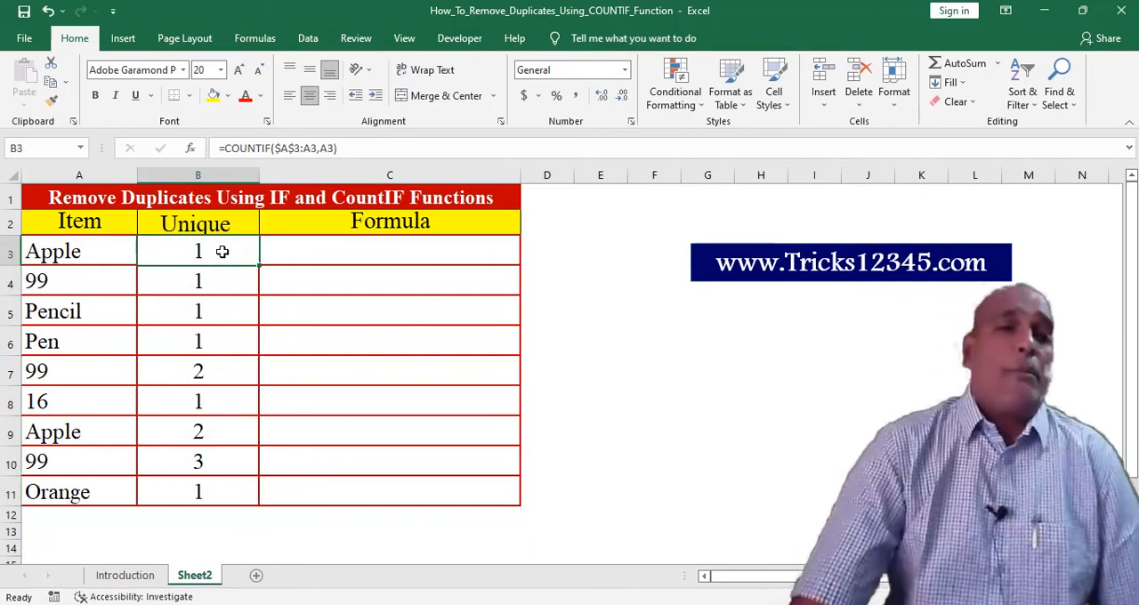
click(201, 403)
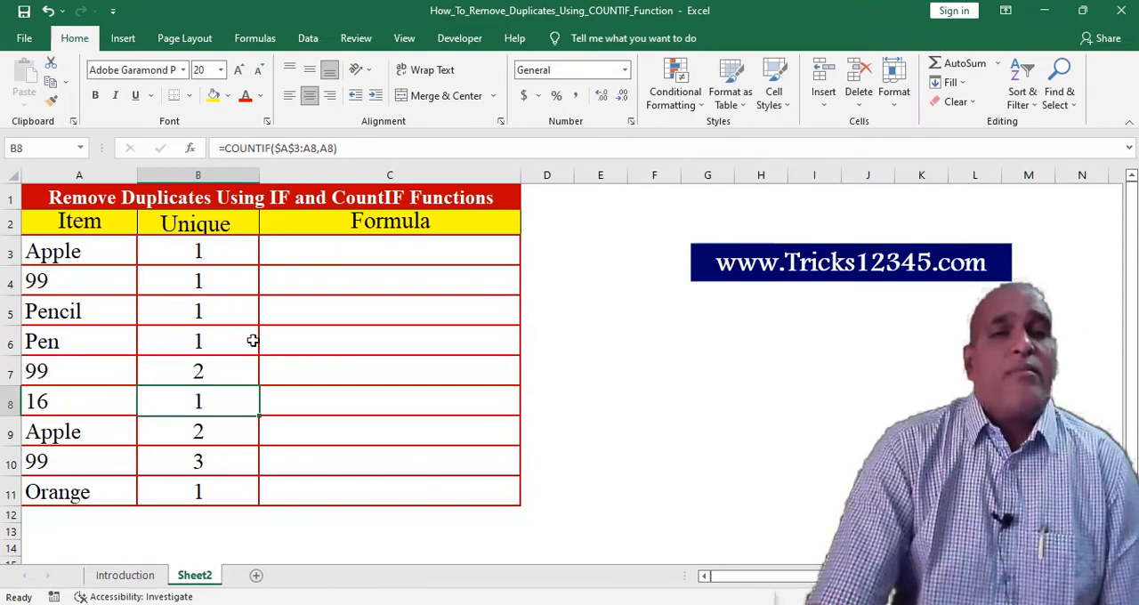
click(213, 95)
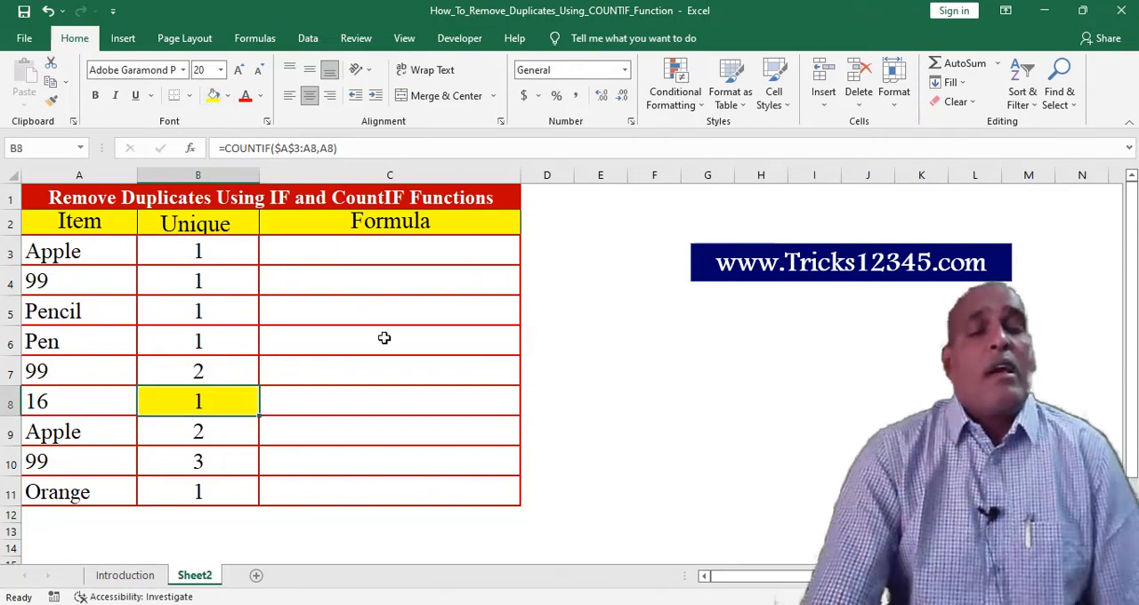
Examine the COUNTIF formulas in the Unique column, comparing the fixed range start and the changing range end from row to row
click(54, 433)
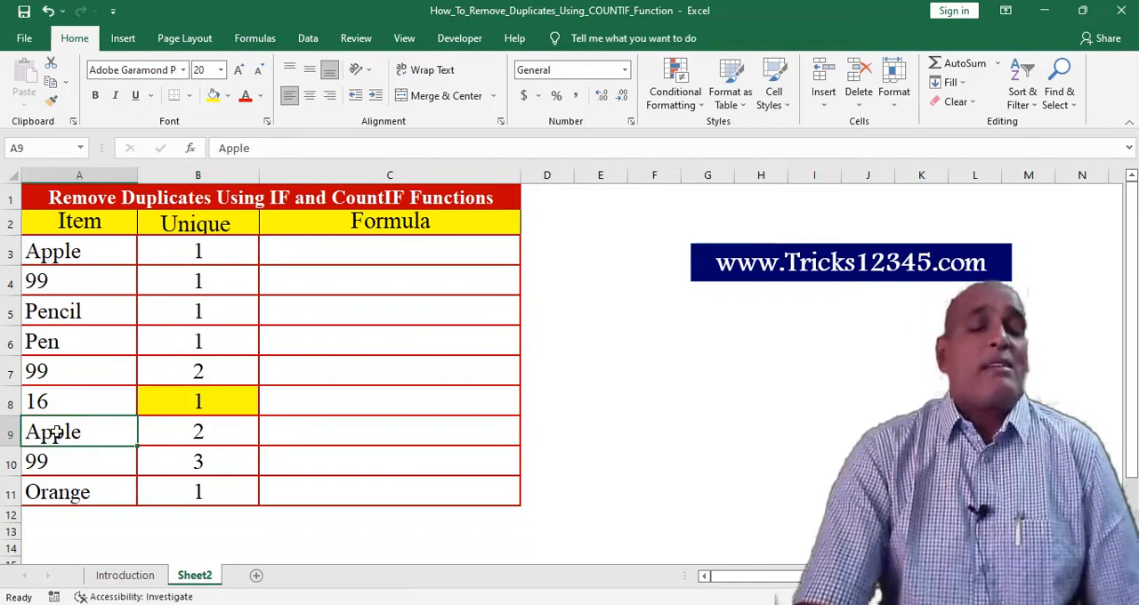
click(179, 436)
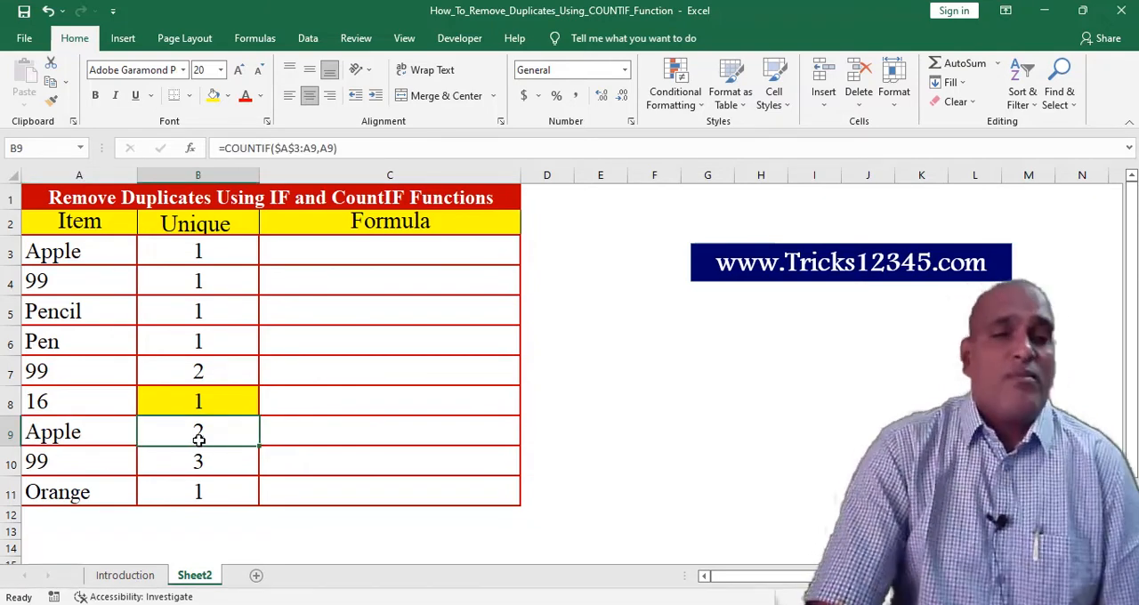
click(202, 252)
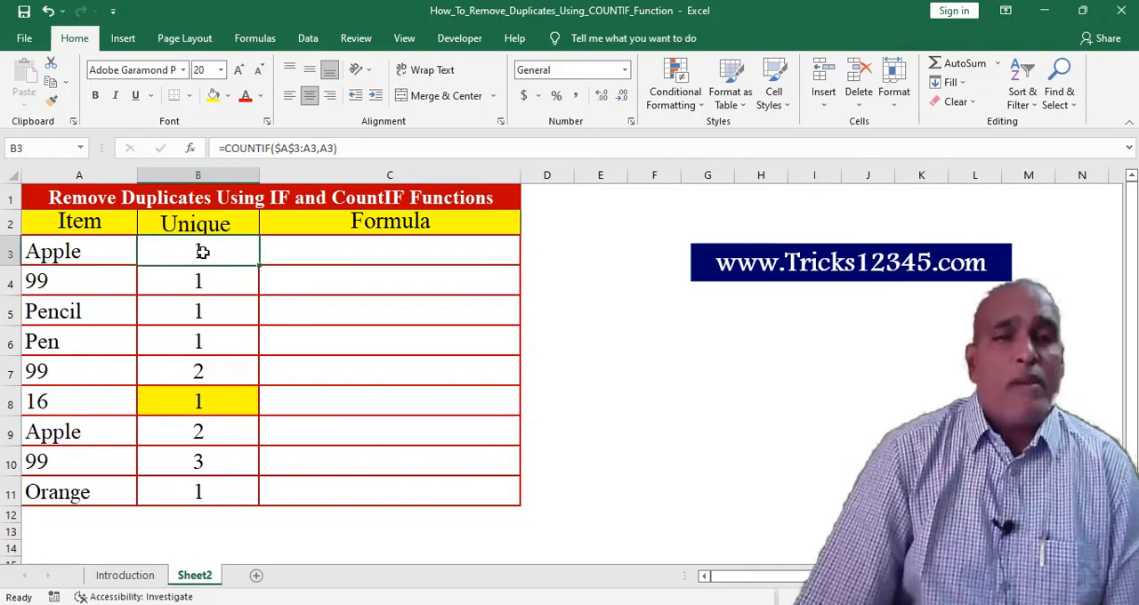
key(Down)
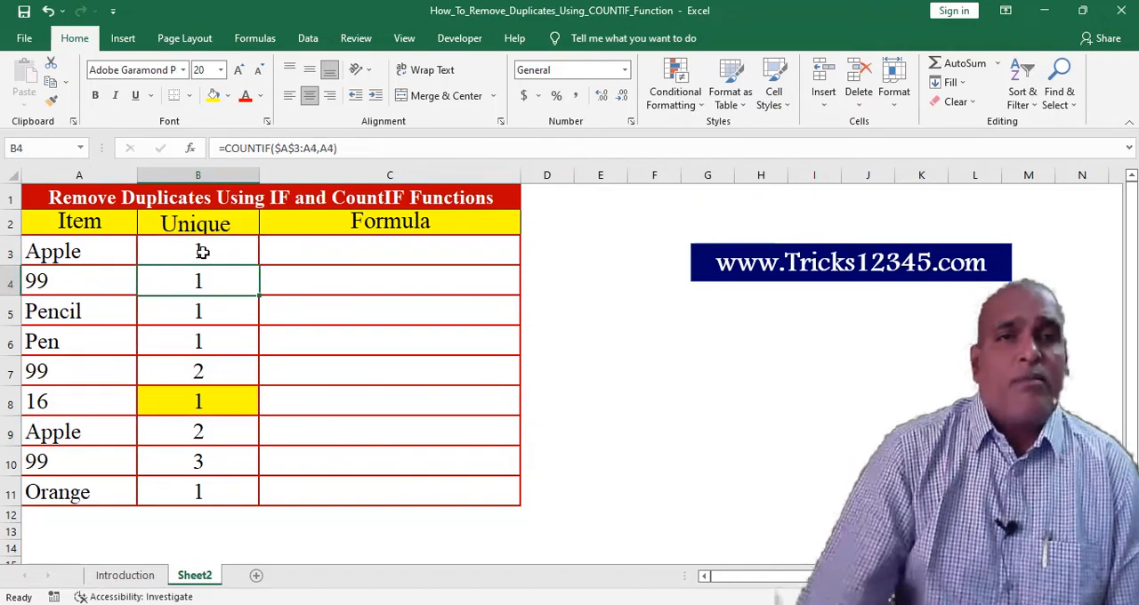
click(316, 148)
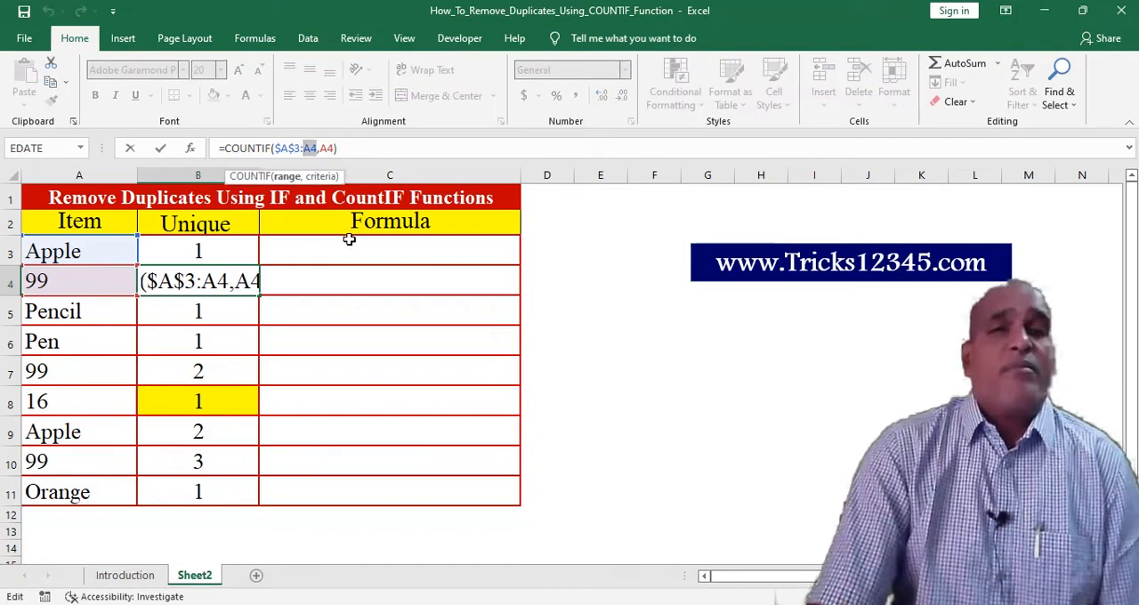
key(Escape)
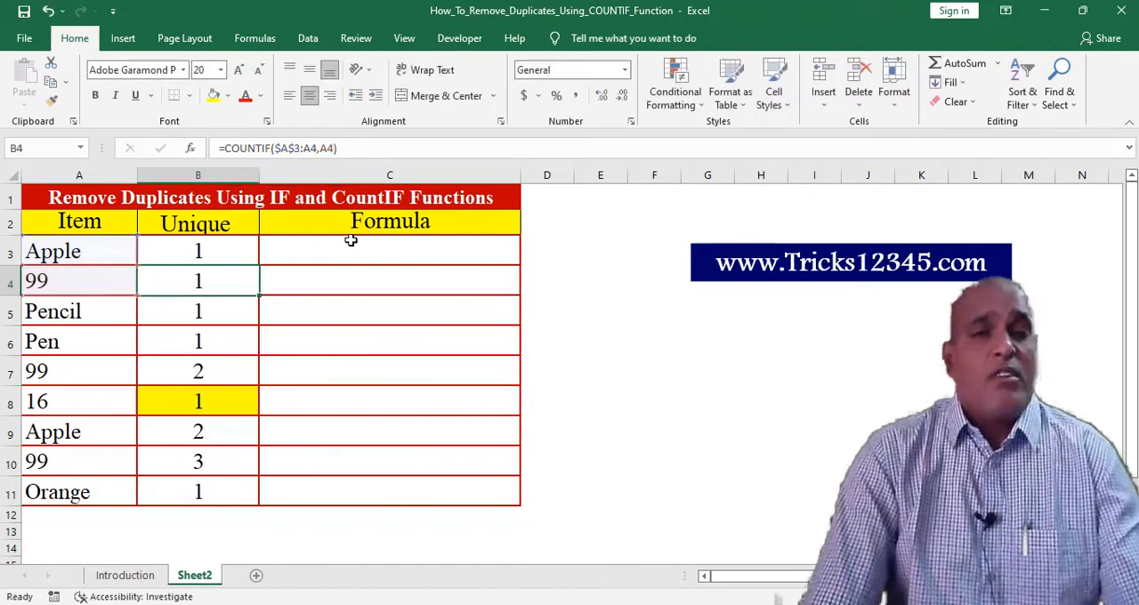
click(232, 253)
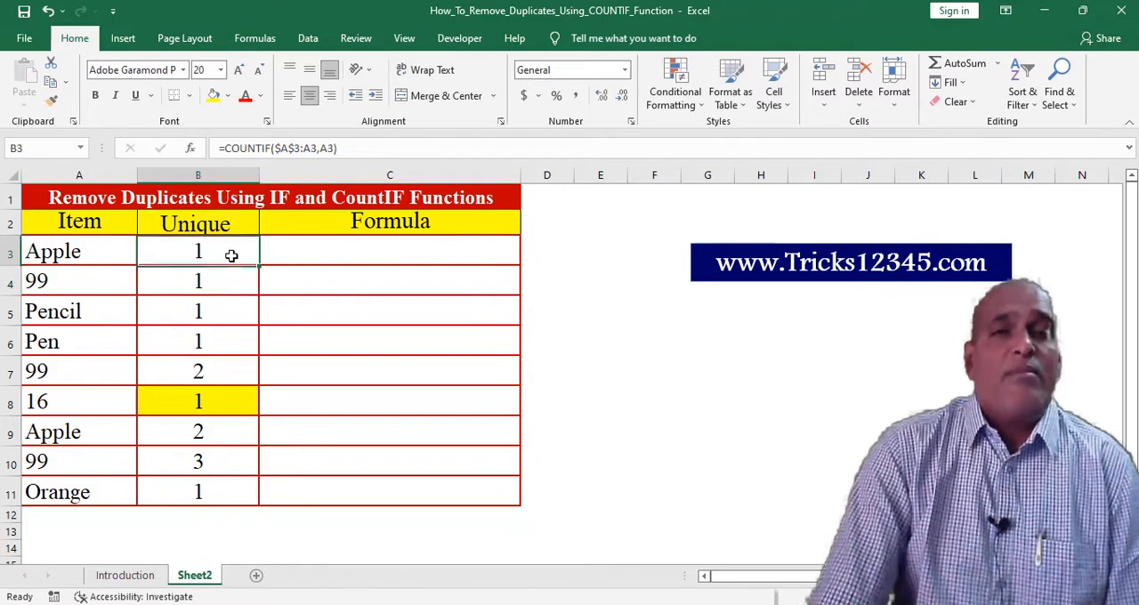
click(245, 286)
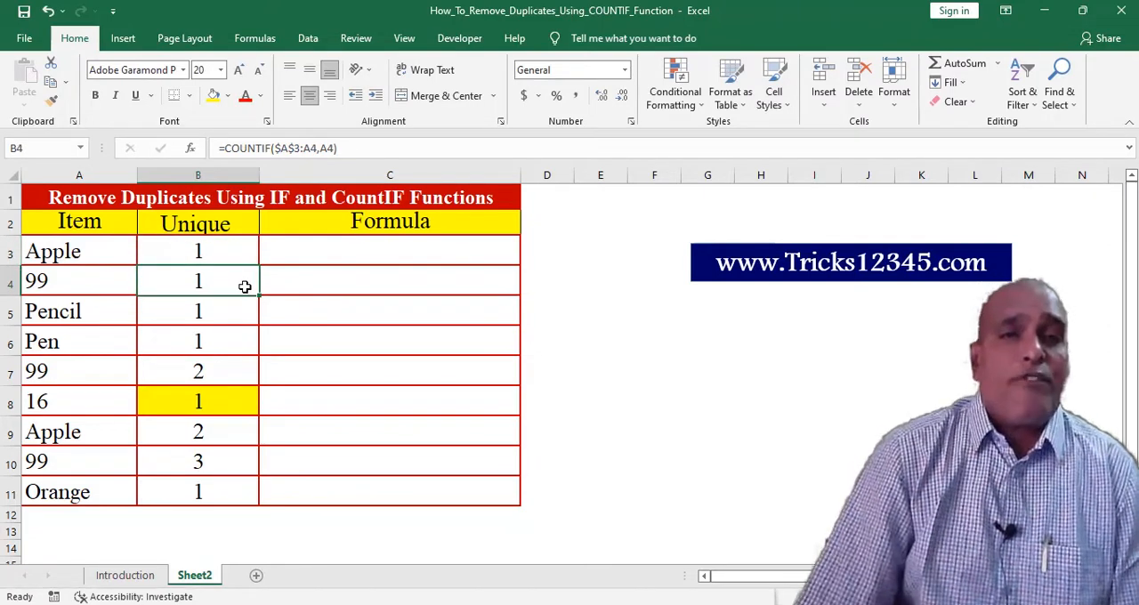
key(Down)
key(Down)
key(Down)
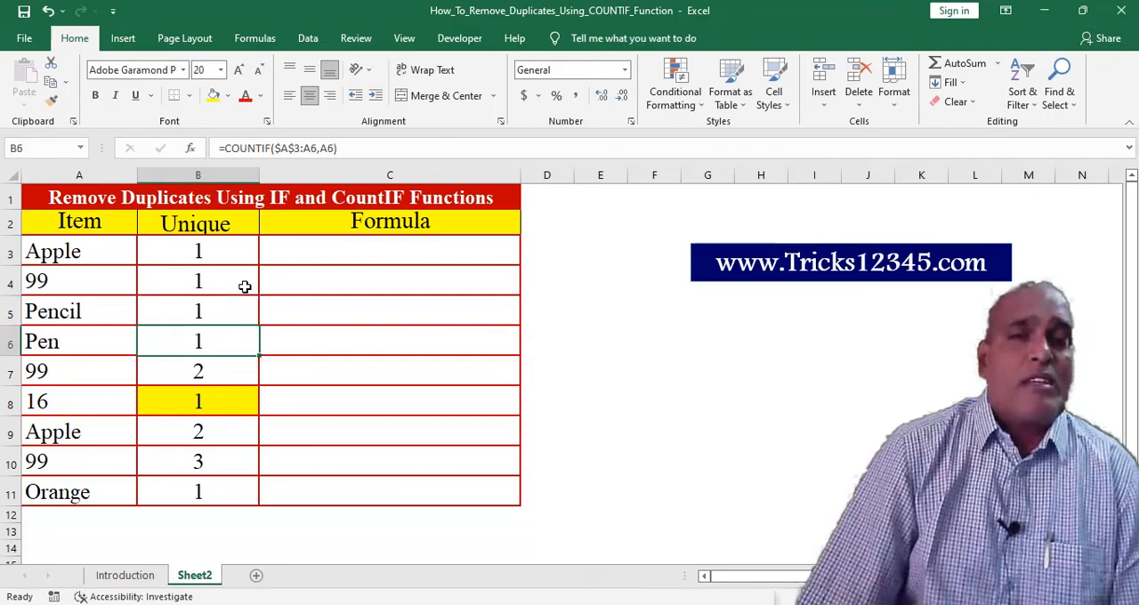
key(Down)
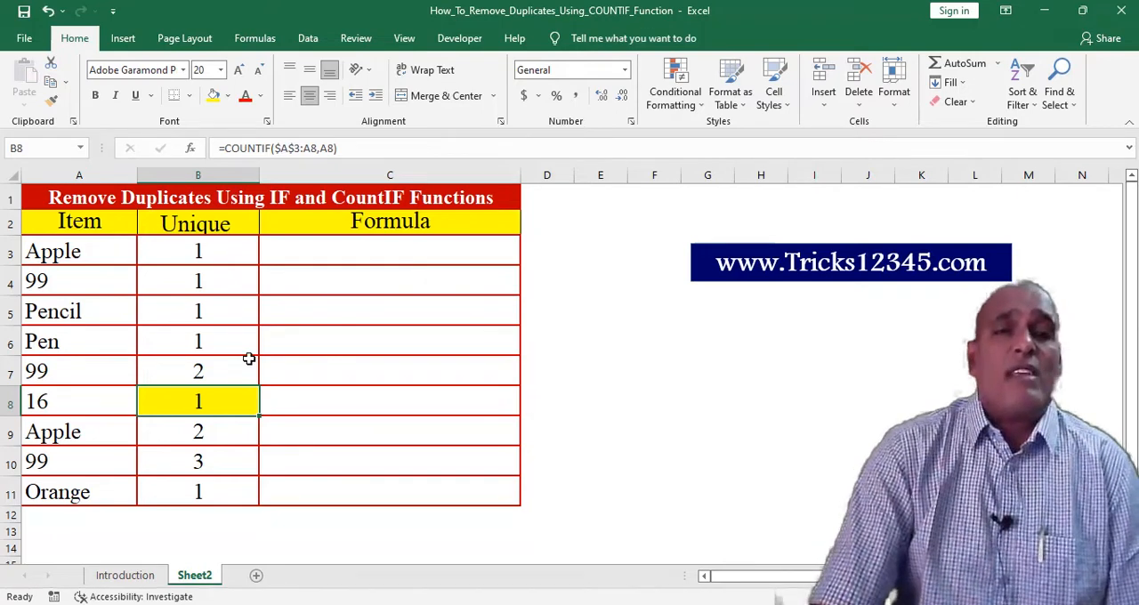
double_click(299, 148)
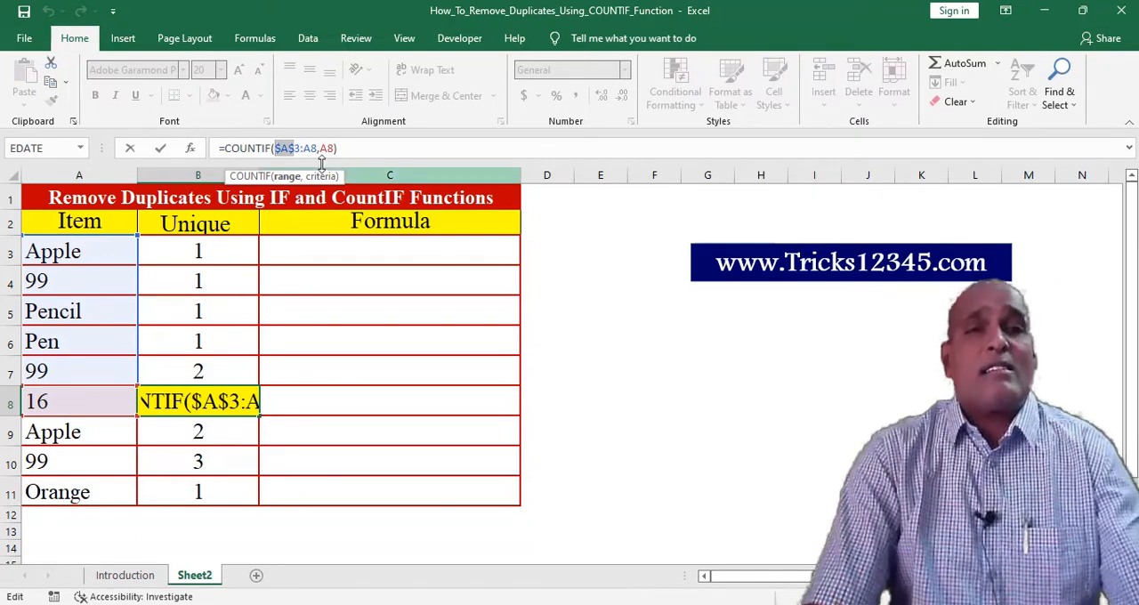
key(Escape)
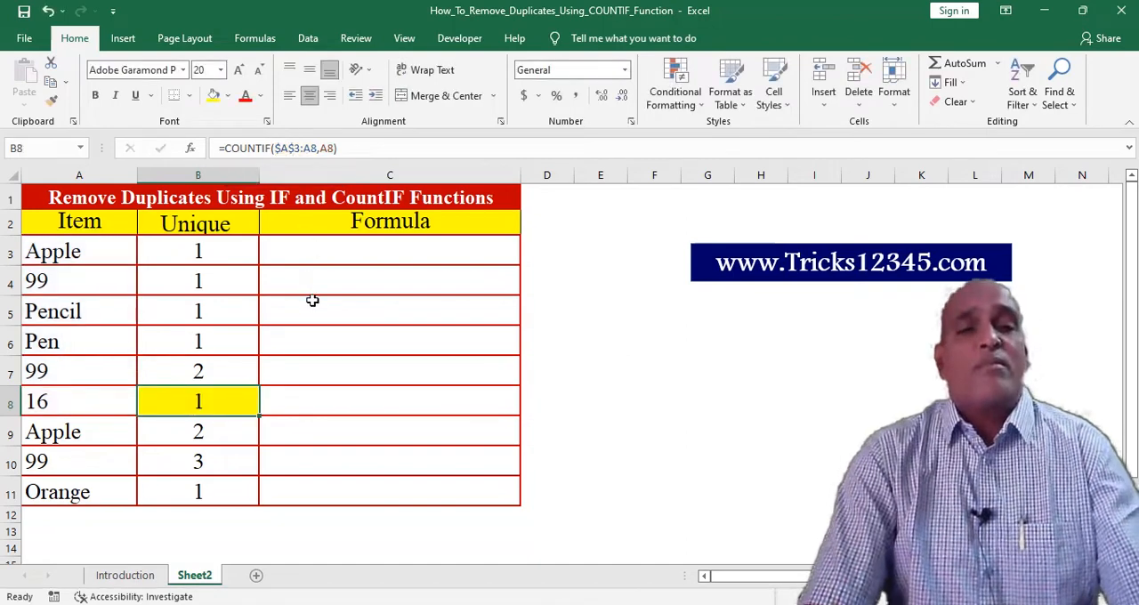
Remove the yellow fill from cell B8
click(228, 98)
click(250, 248)
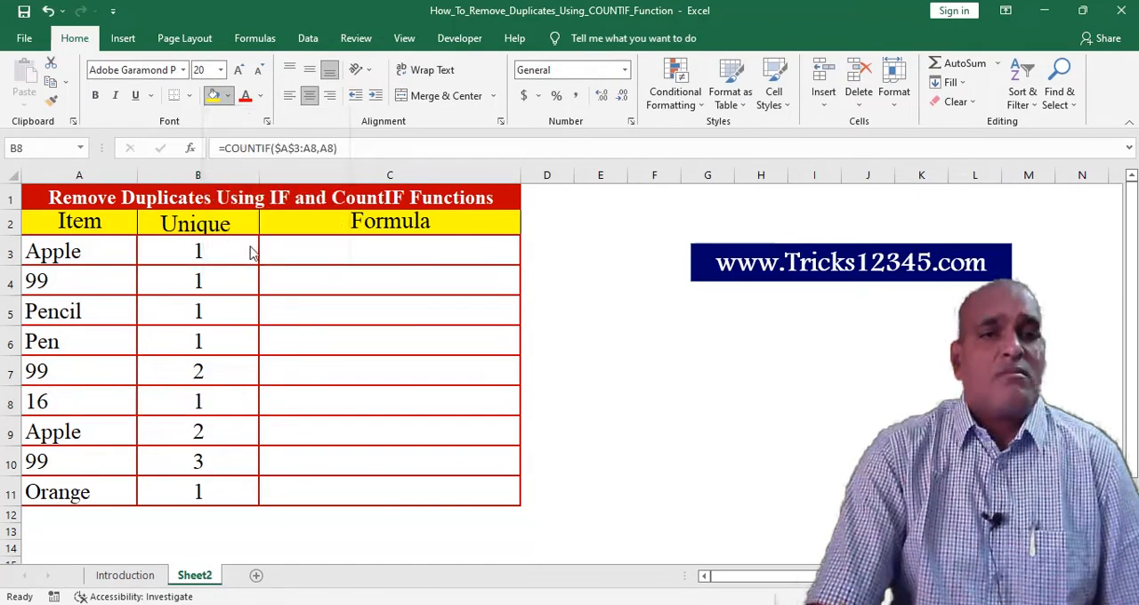
Wrap the COUNTIF formula in B3 in an IF function whose logical test is COUNTIF($A$3:A3,A3)=1
click(253, 253)
click(225, 148)
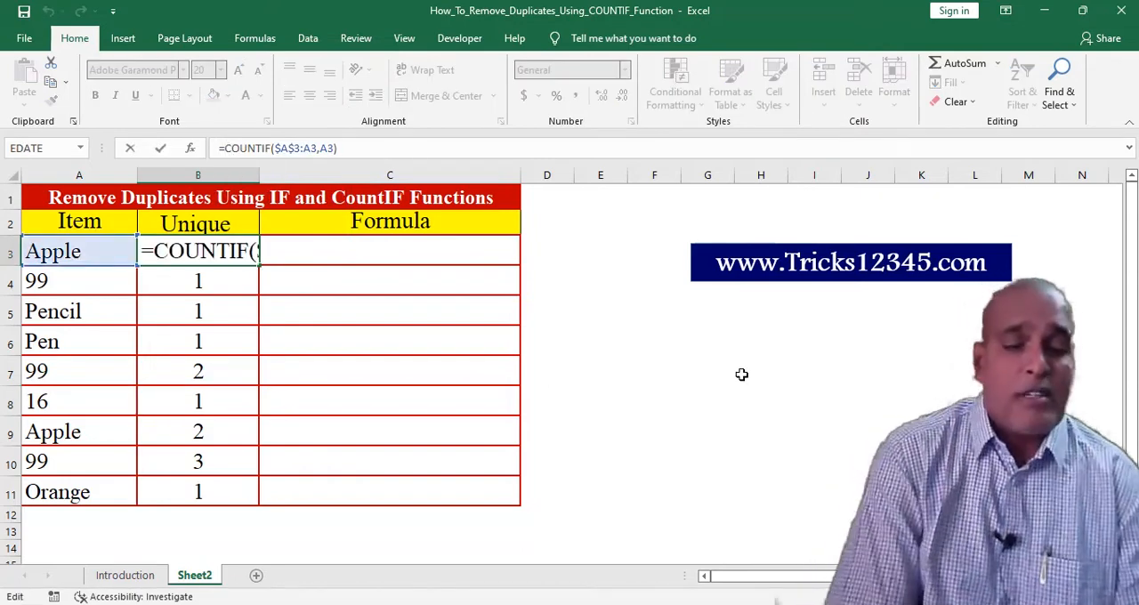
text(if()
key(End)
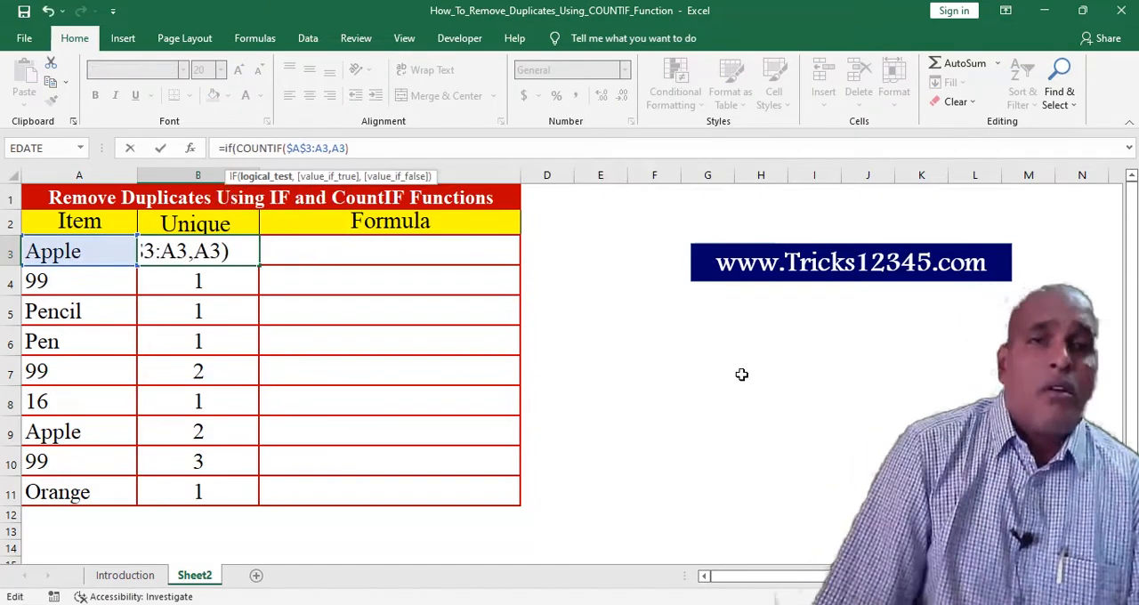
text(=)
text(1)
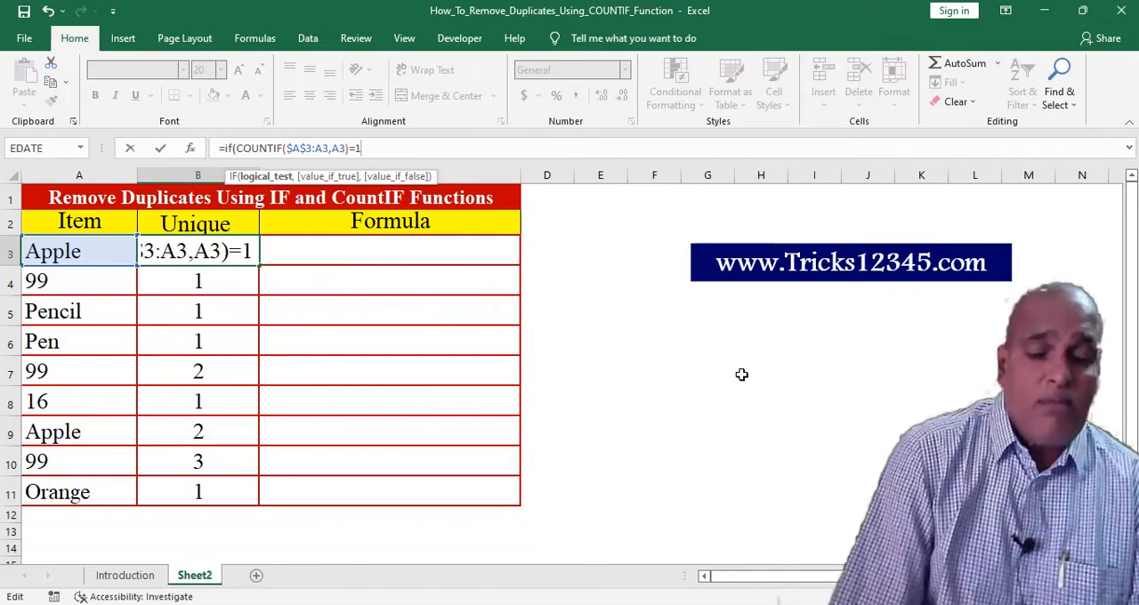
text(, A)
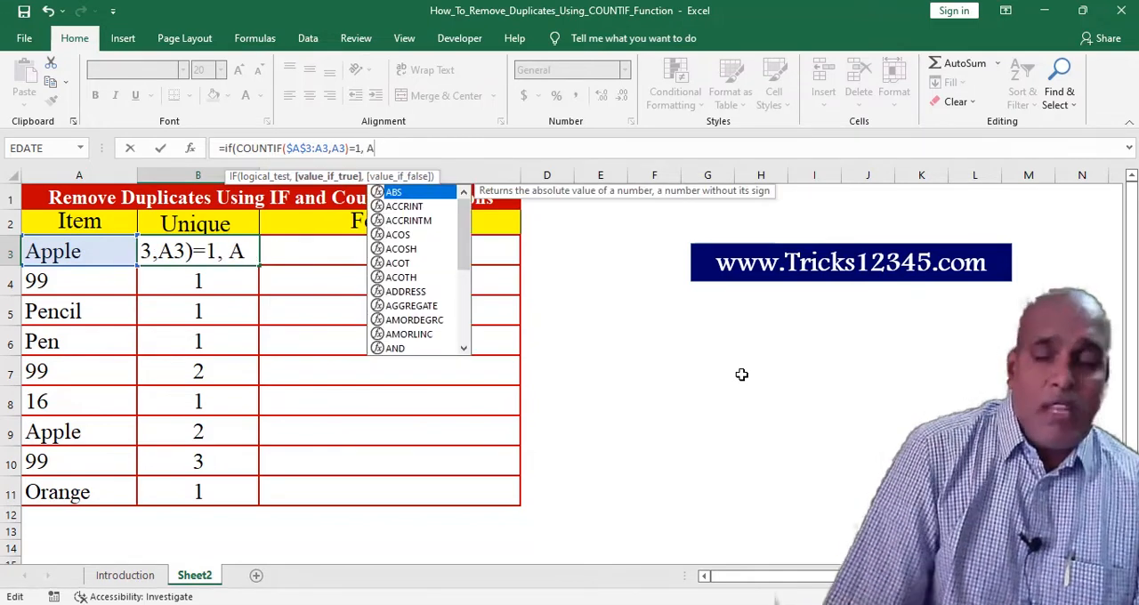
text(3,)
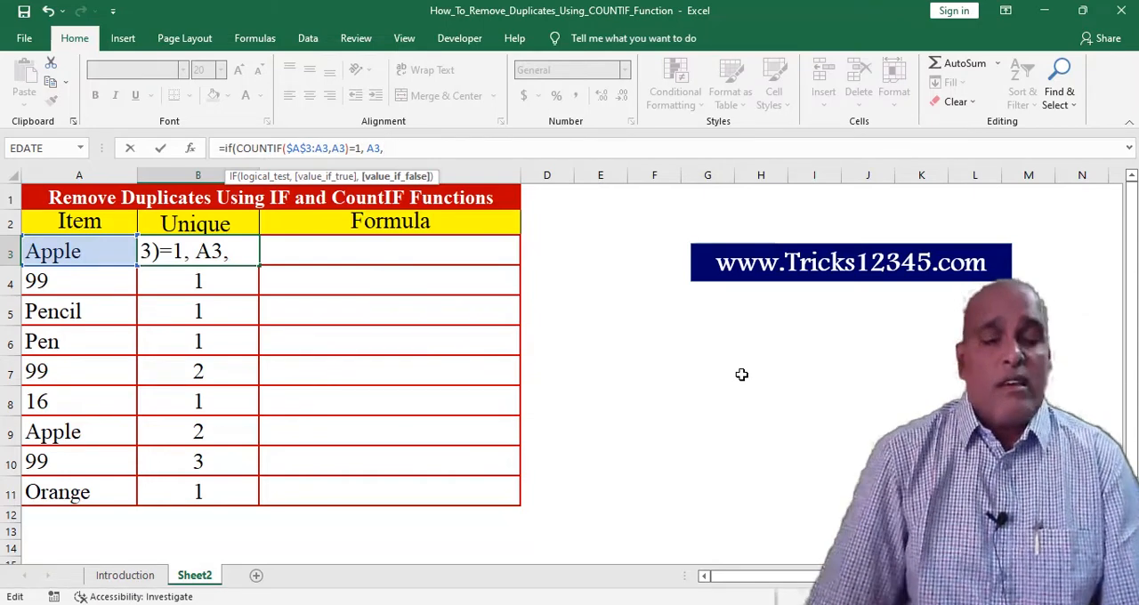
text( "")
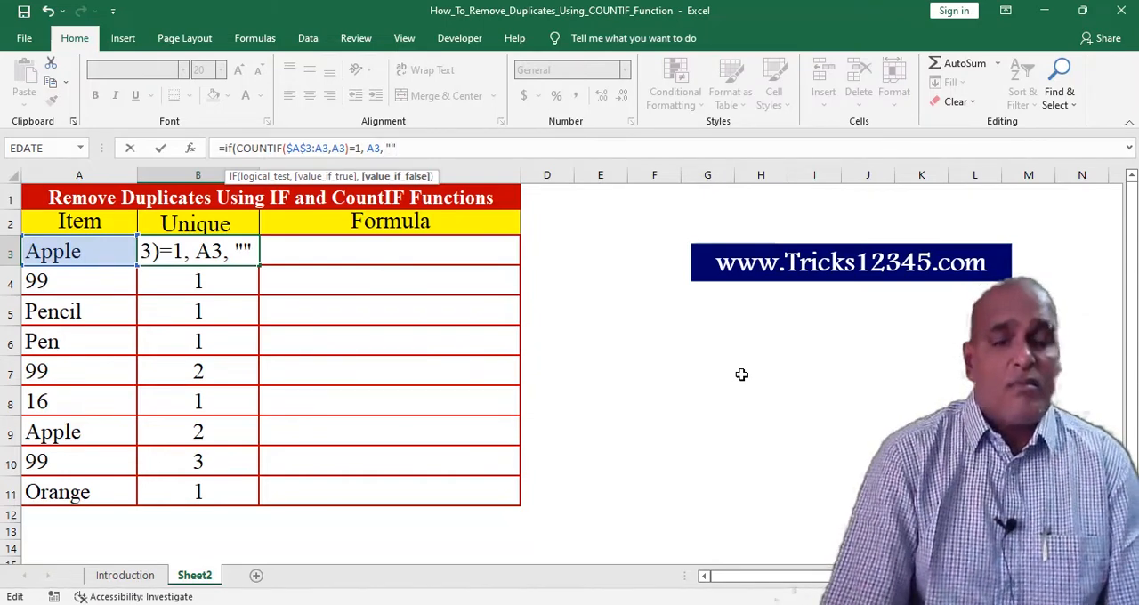
text())
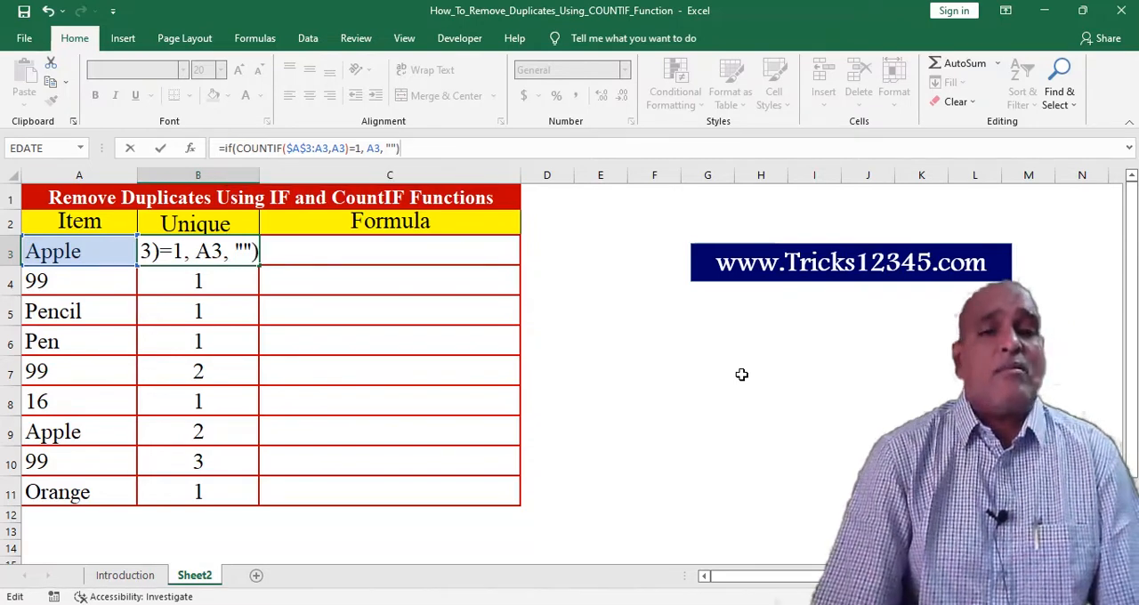
Complete the IF formula in B3 with A3 if true and "" if false, and fill it down to B11
key(ctrl+Return)
double_click(259, 265)
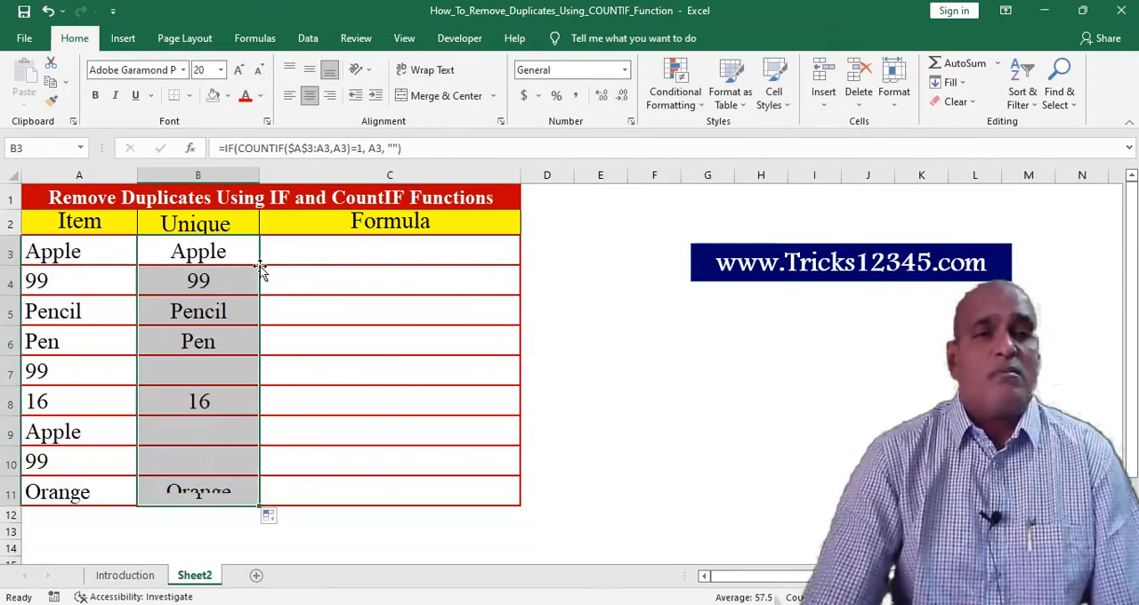
click(214, 253)
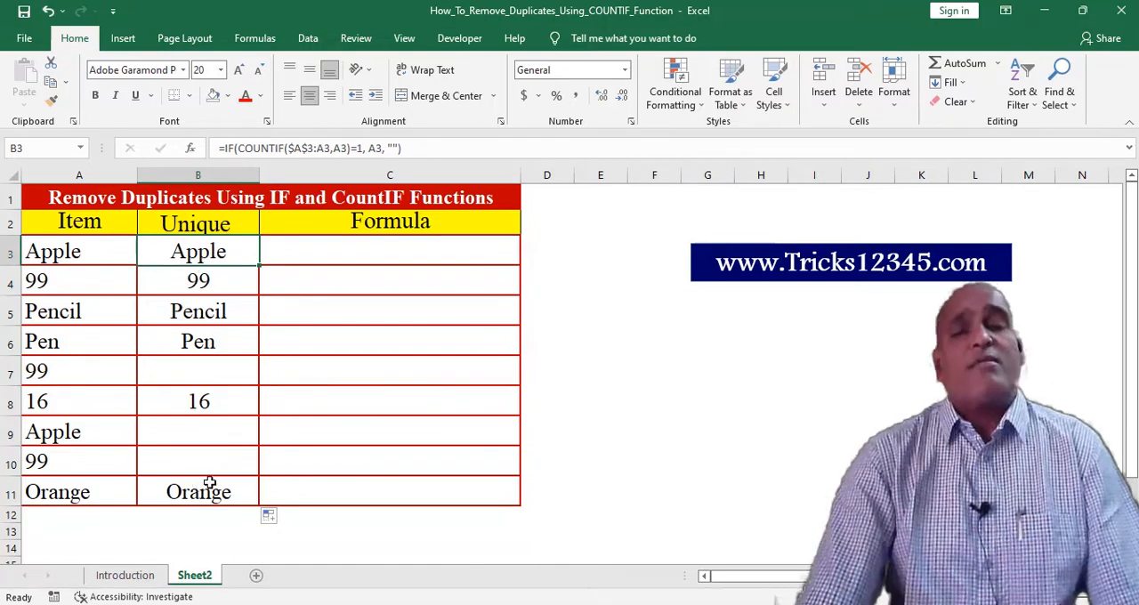
Enter =FORMULATEXT(B3) in cell C3 of the Formula column
click(310, 250)
text(=)
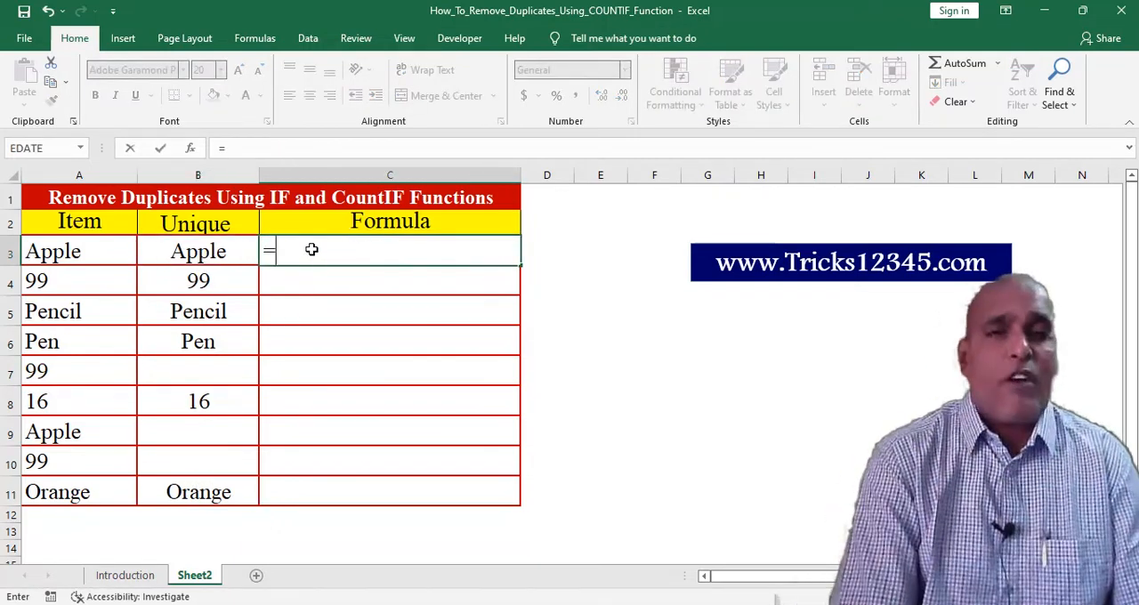
text(FORMULA)
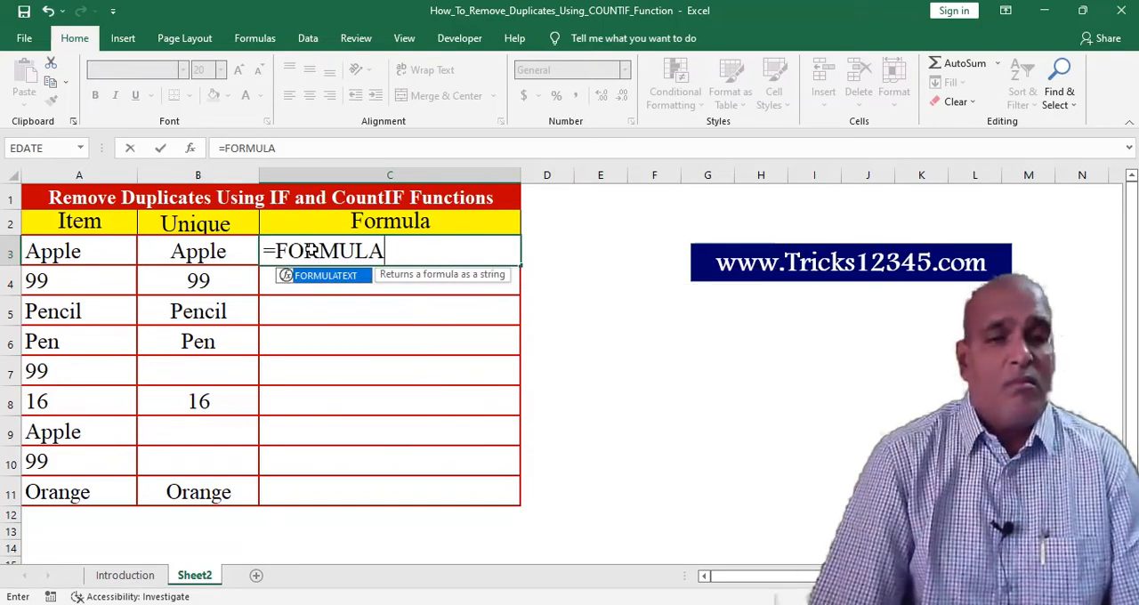
key(Tab)
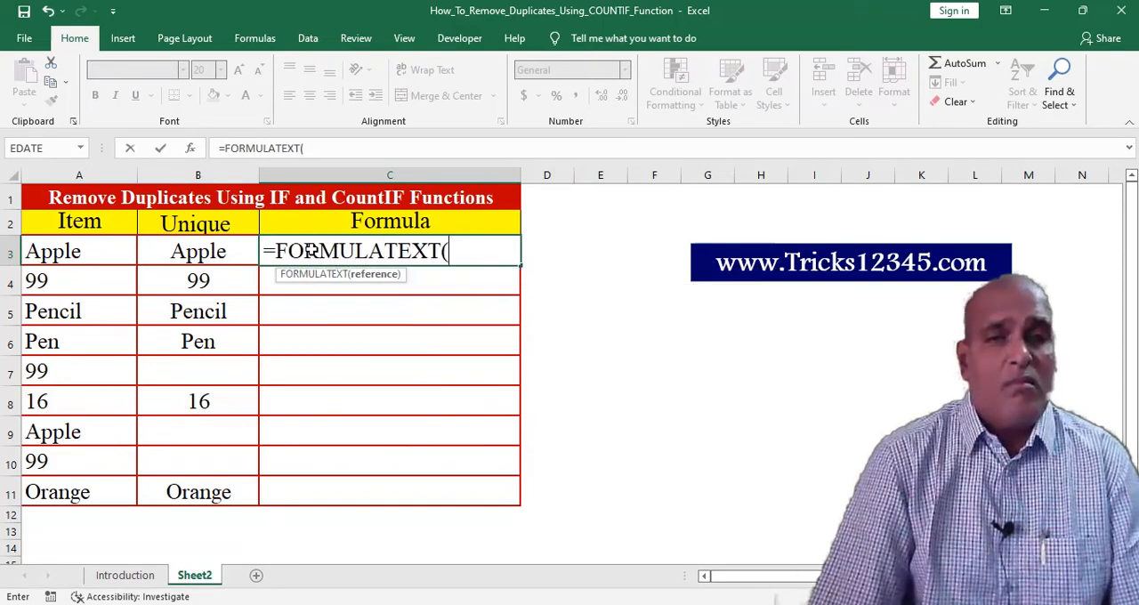
key(Left)
text())
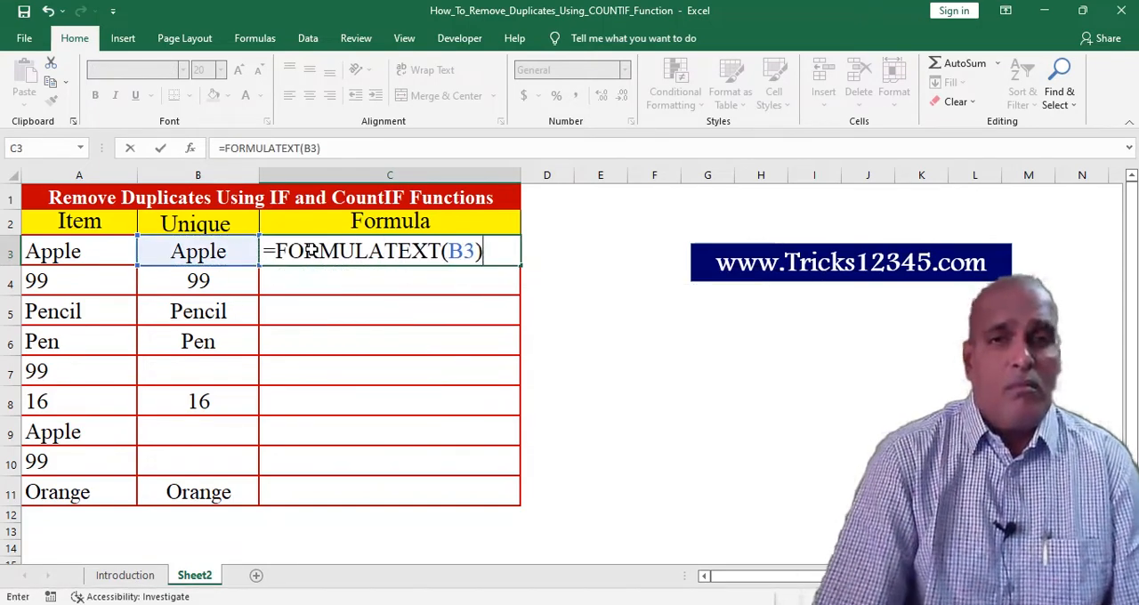
key(Return)
Fill the FORMULATEXT formula from C3 down to C11 and widen column C to fit the full formula texts
click(360, 242)
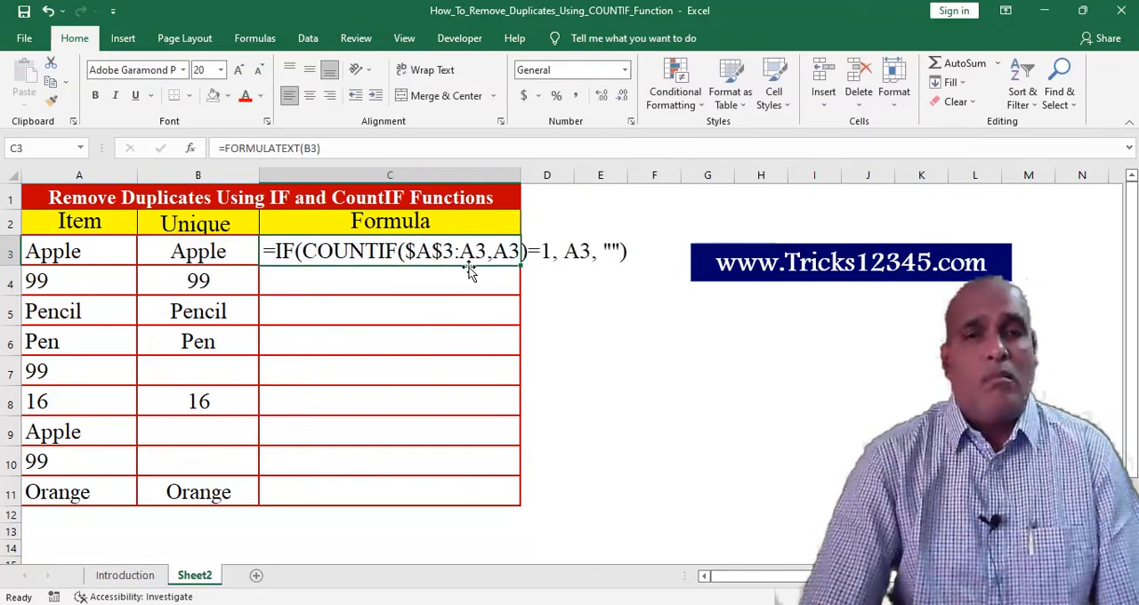
double_click(523, 265)
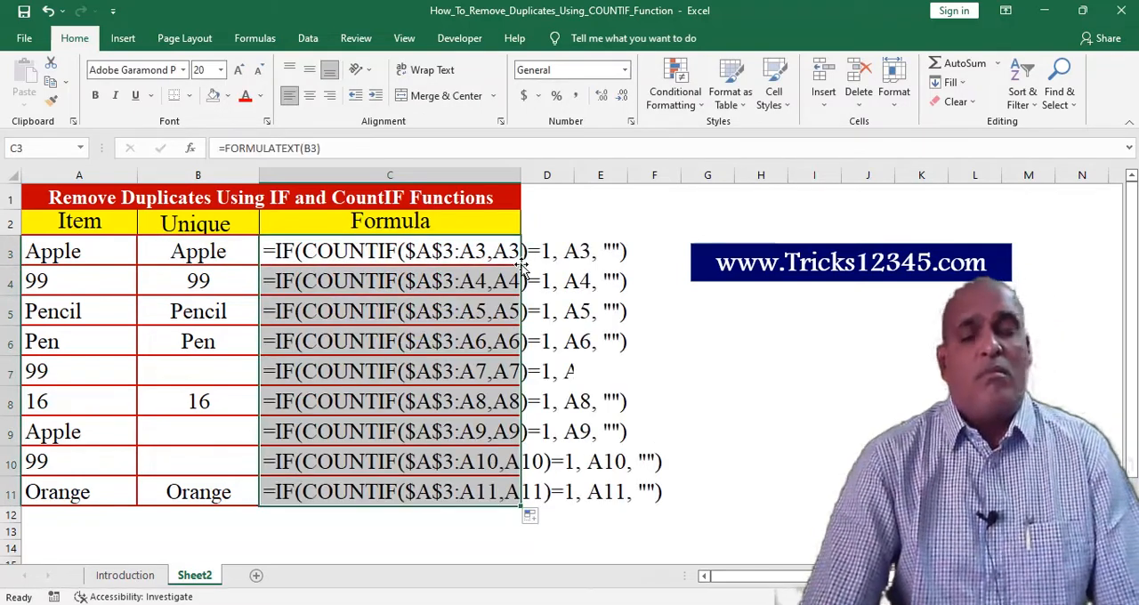
click(597, 233)
drag(520, 179, 663, 178)
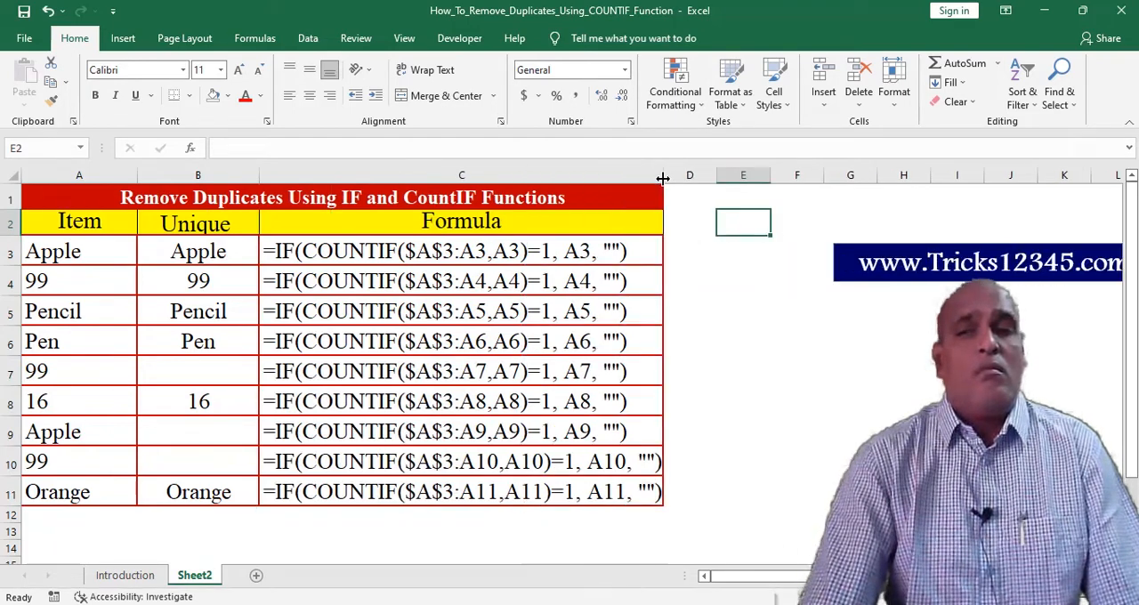
click(531, 258)
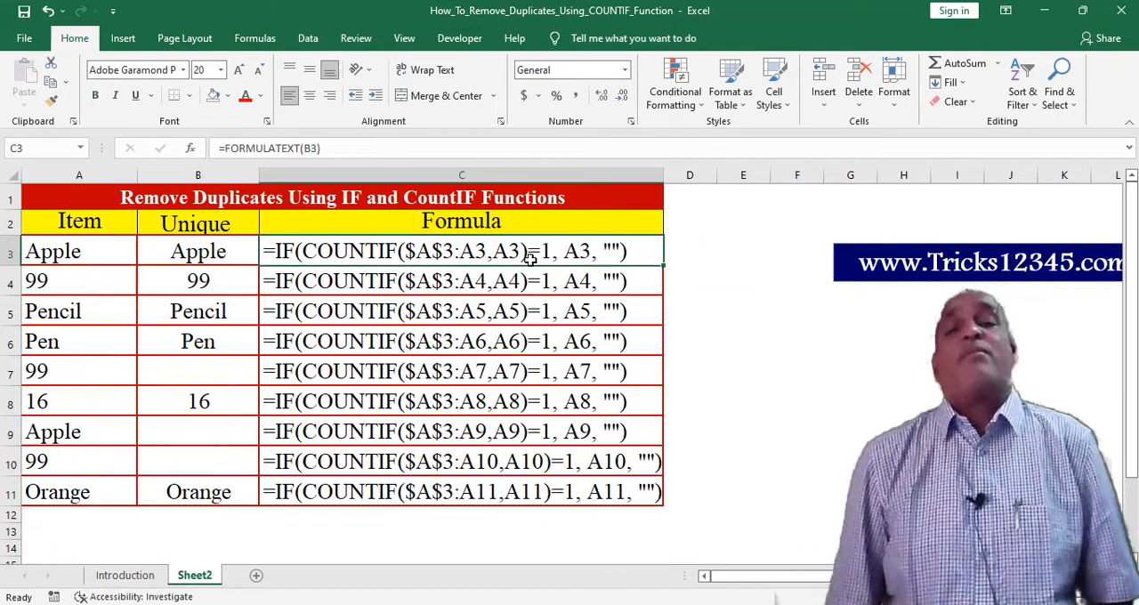